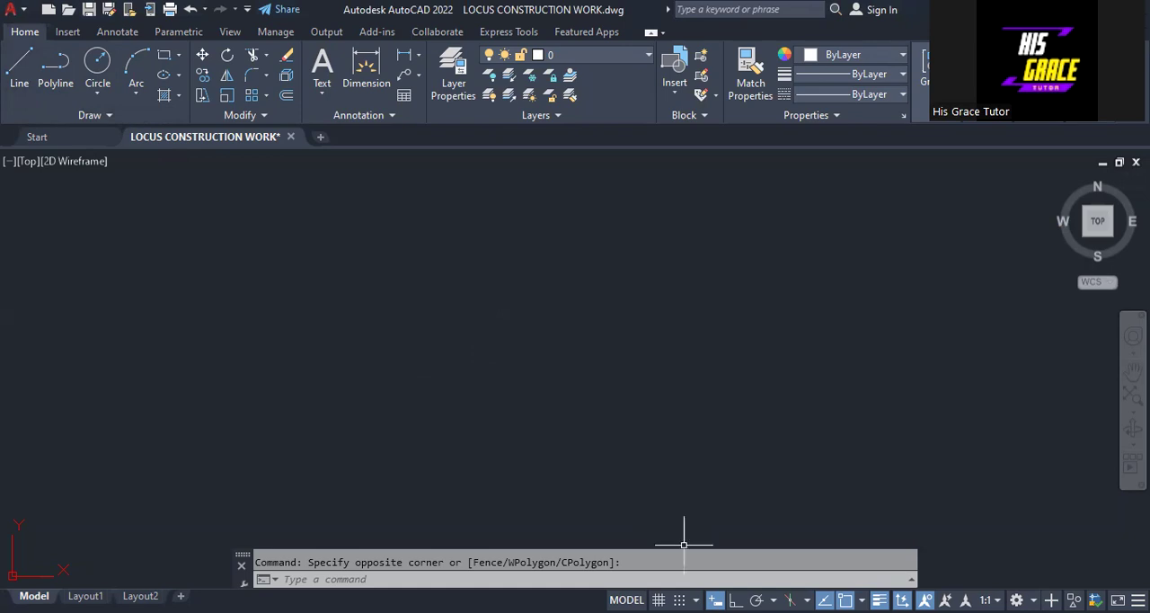
Step: Draw a horizontal base line 30 units long with ortho mode on
left_click(736, 600)
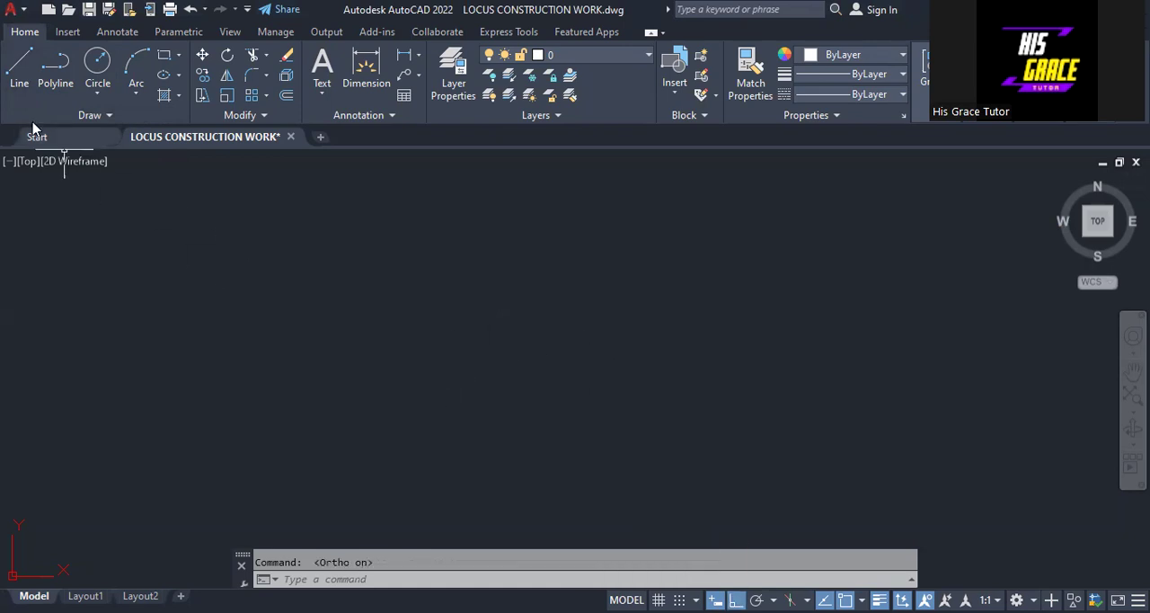
left_click(19, 65)
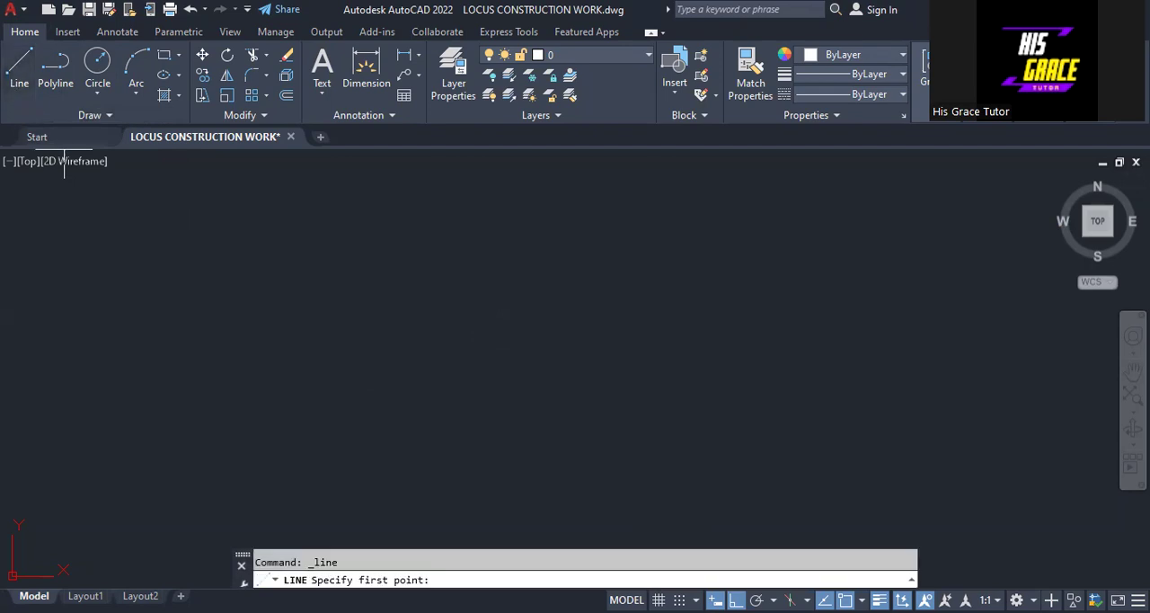
left_click(431, 441)
type("30")
key("Return")
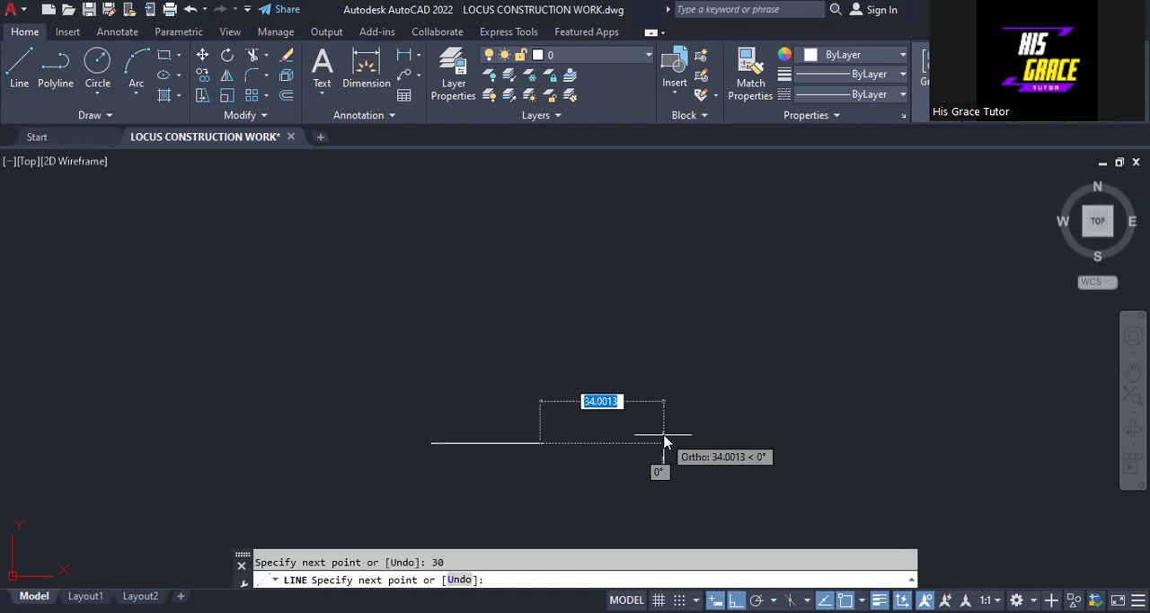
right_click(663, 241)
left_click(707, 248)
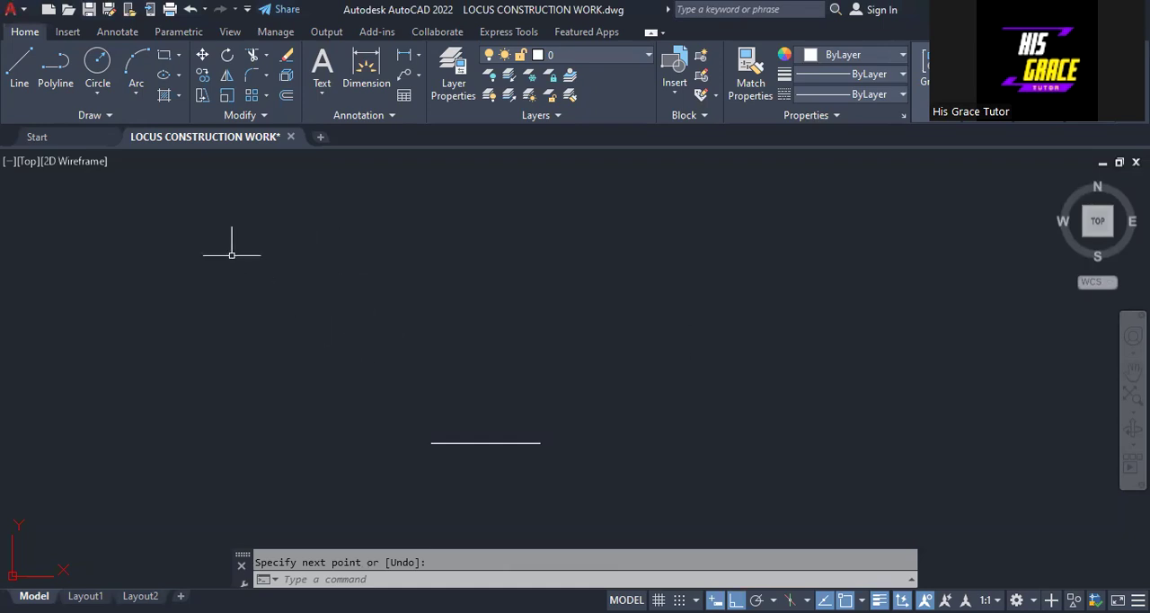
Step: Draw a 30-unit line at 60° from the base line's left endpoint with ortho mode off
right_click(215, 221)
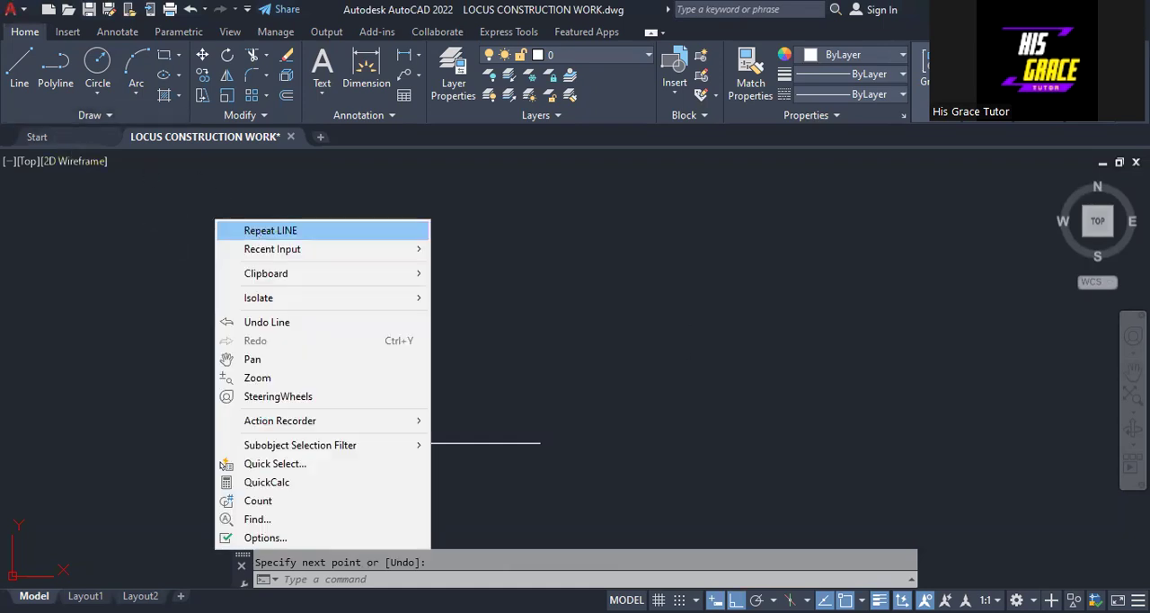
left_click(270, 230)
left_click(432, 442)
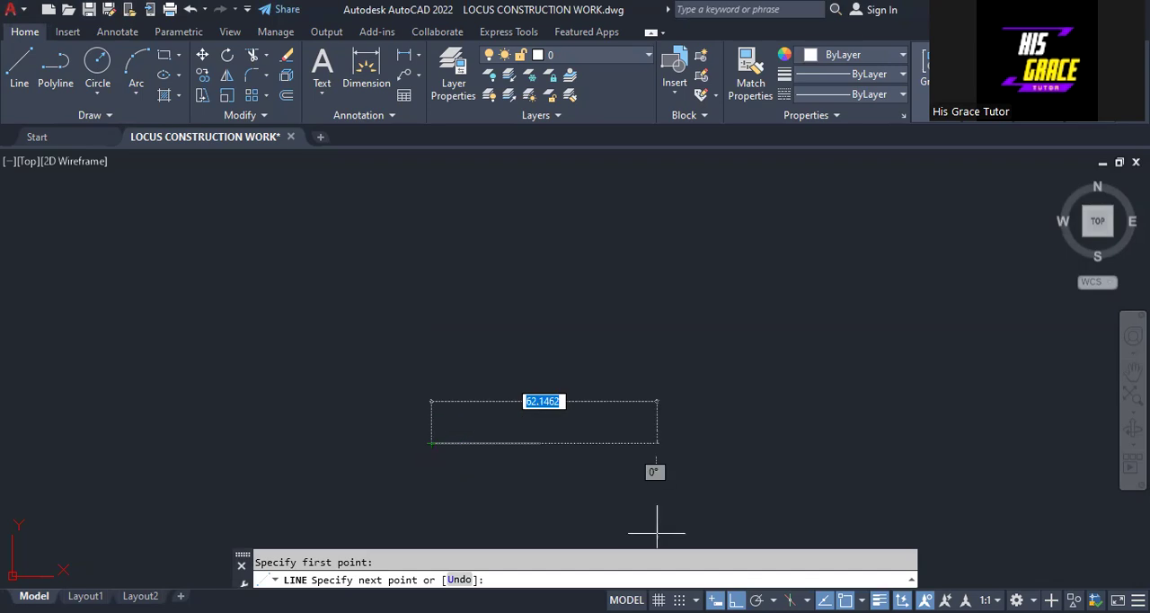
key("F8")
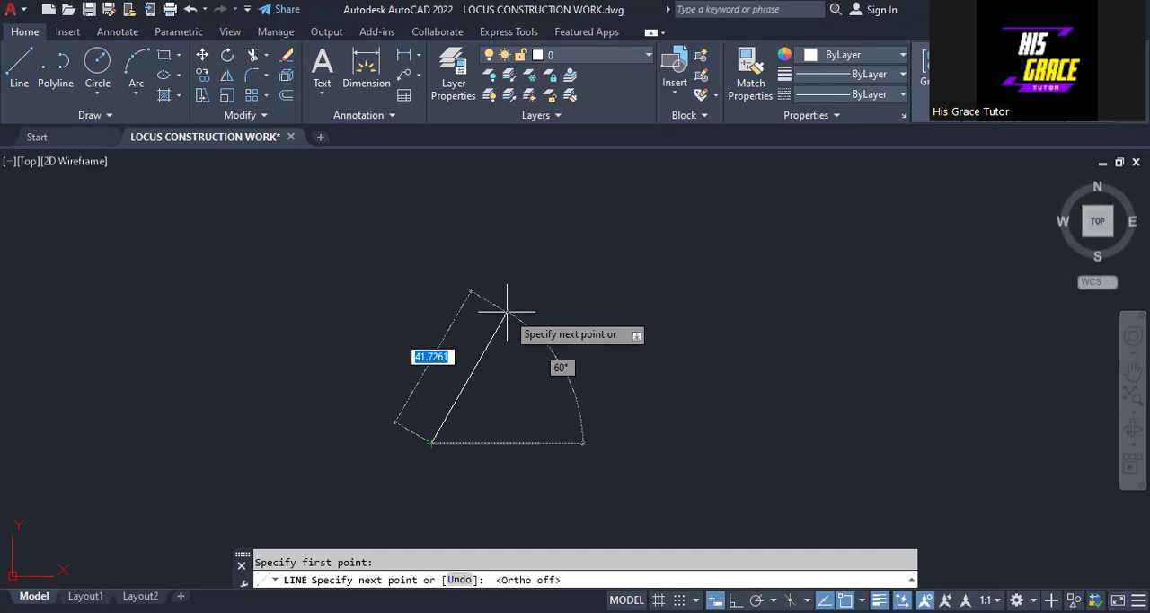
type("30")
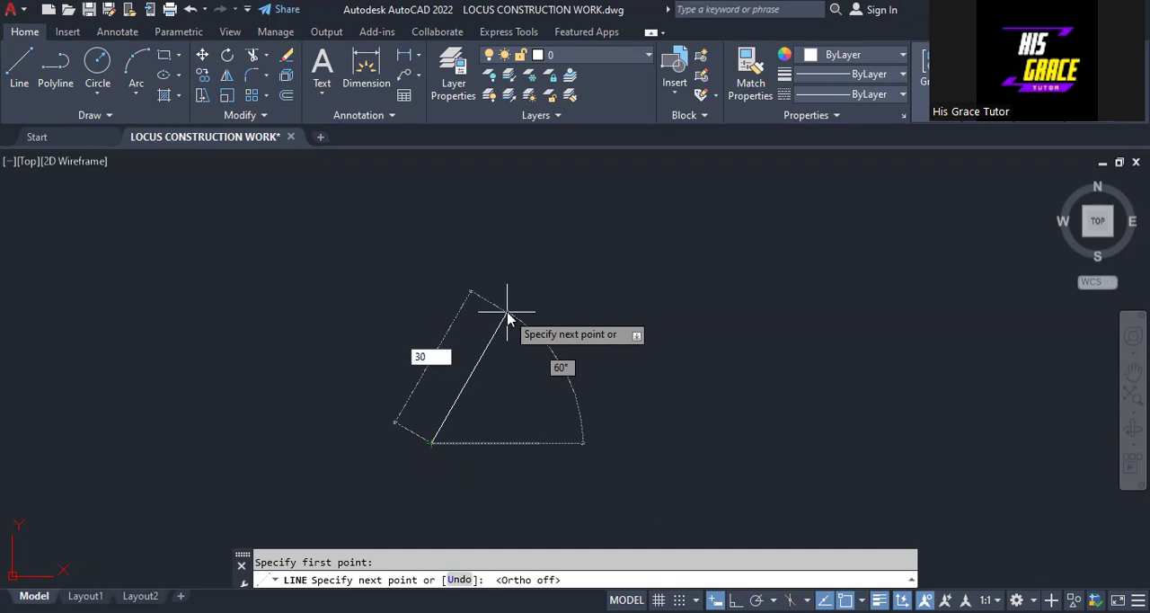
key("Return")
right_click(508, 312)
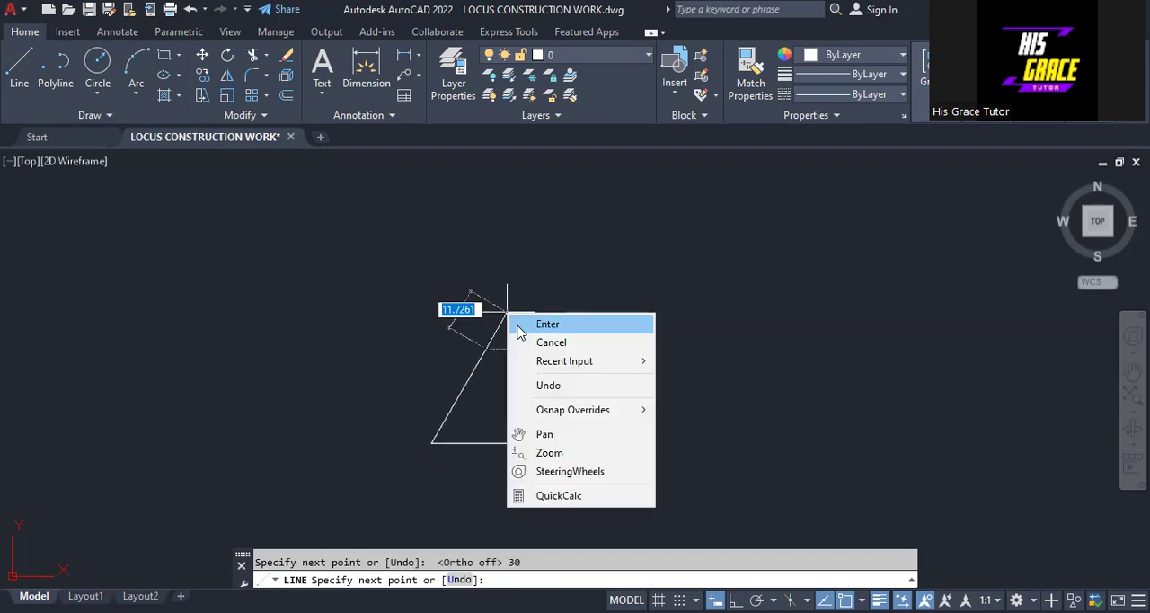
left_click(517, 330)
Step: Close the triangle with a 30-unit line at 120° from the base line's right endpoint to the apex
right_click(672, 292)
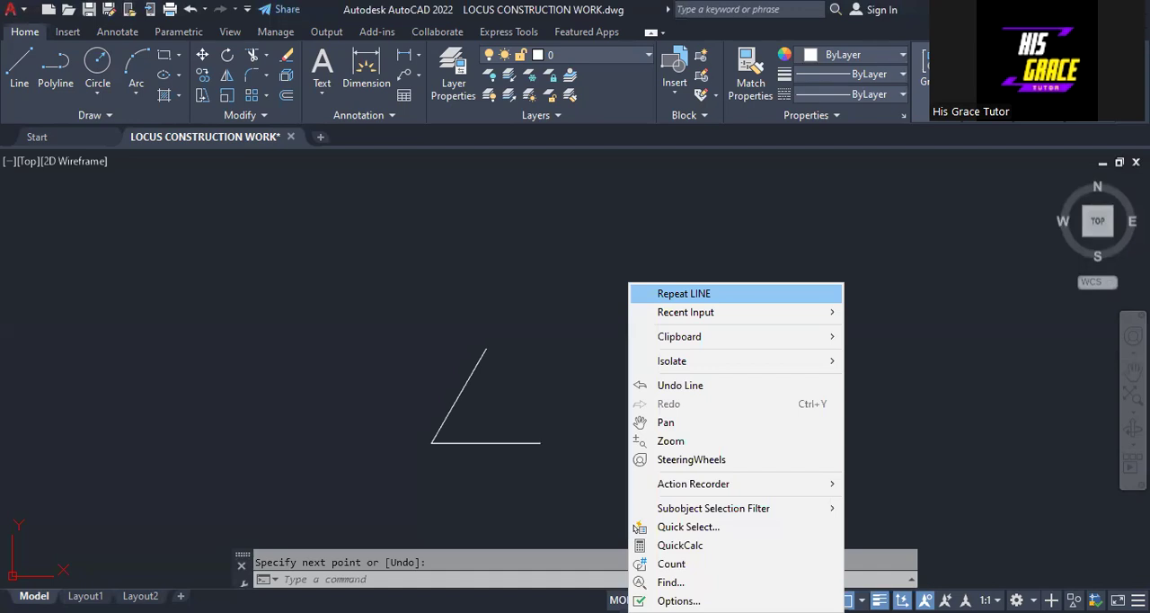
left_click(683, 292)
left_click(539, 442)
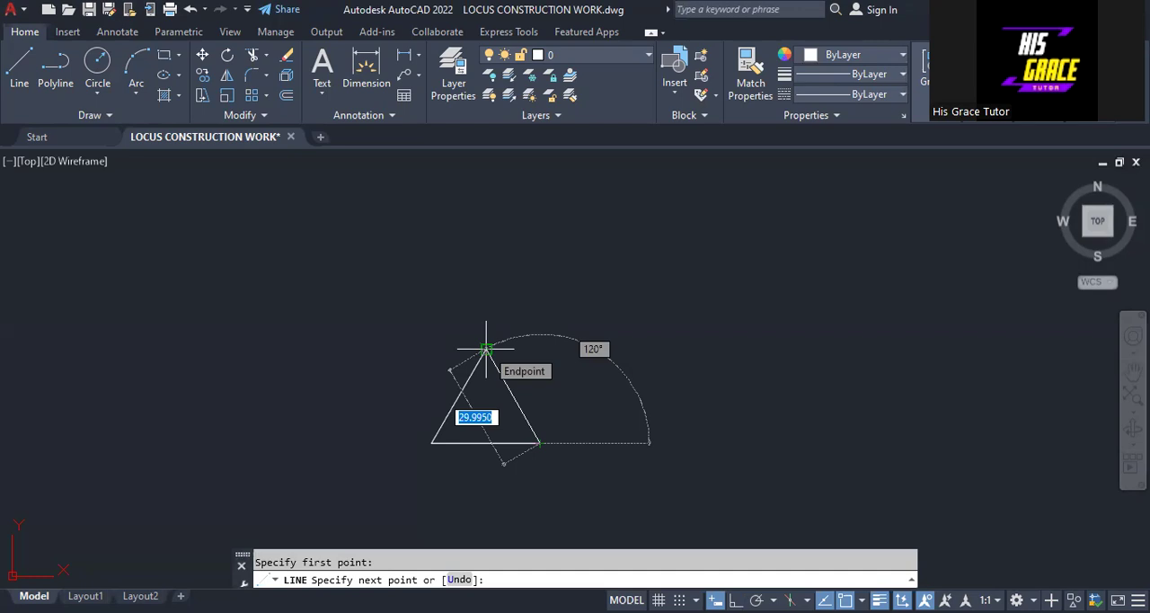
type("30")
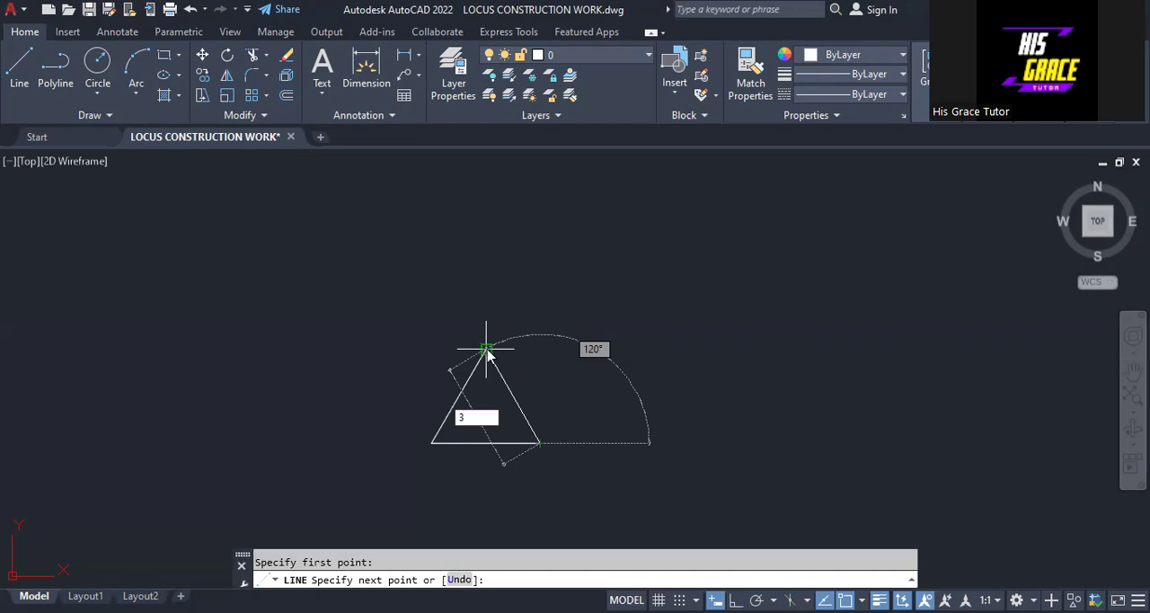
key("Return")
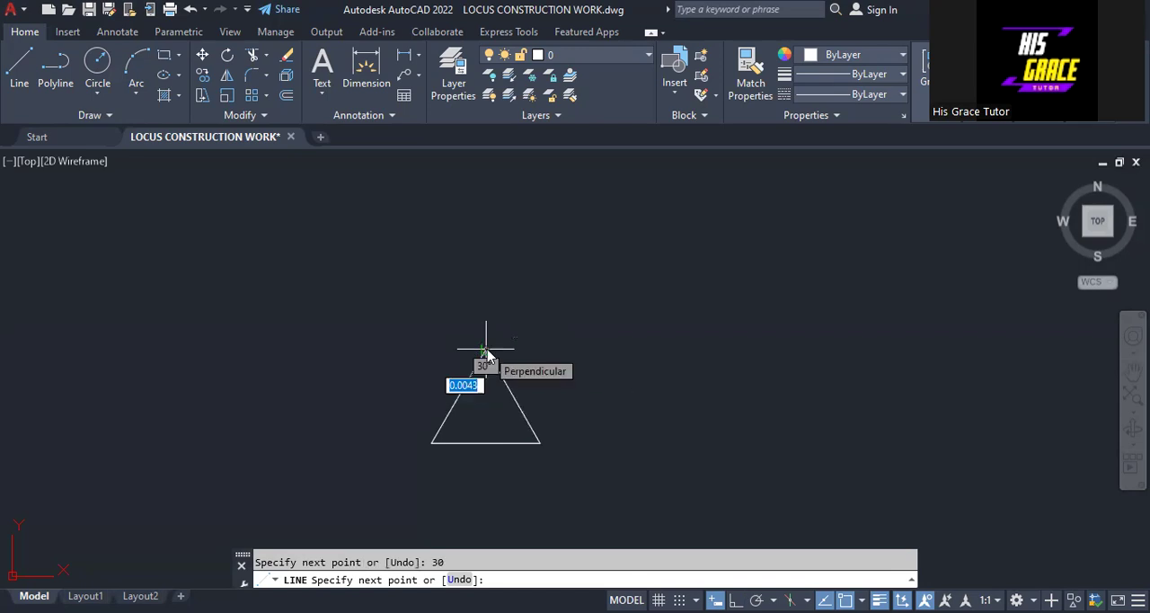
right_click(487, 350)
left_click(500, 361)
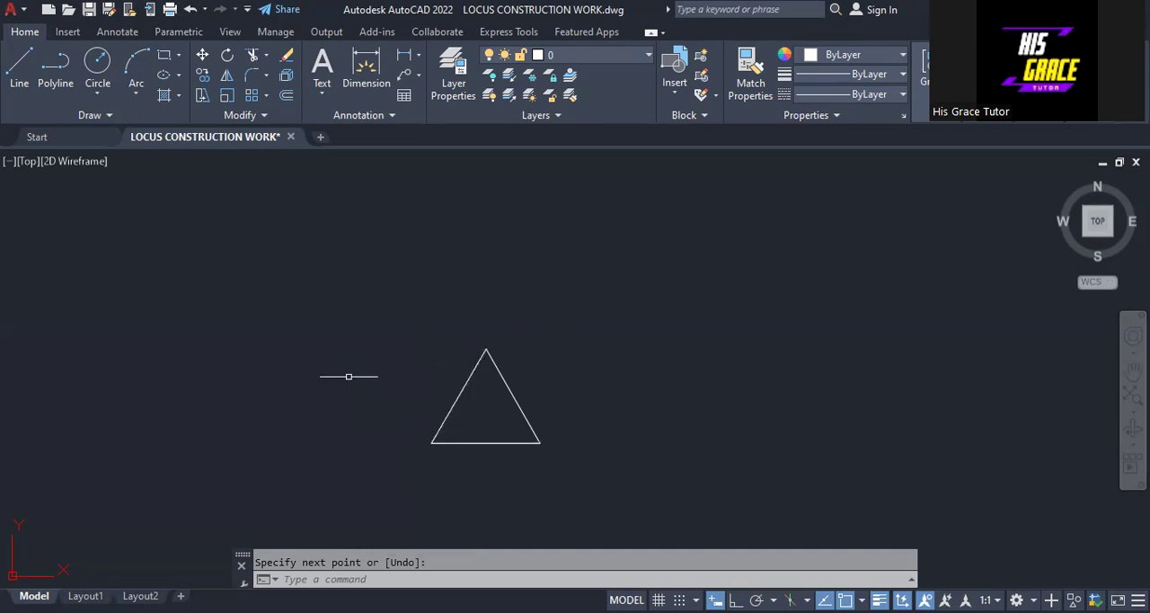
Step: Place single-line text labels 1, 2 and 3 above the triangle with height 2 and rotation 0
left_click(317, 98)
left_click(314, 160)
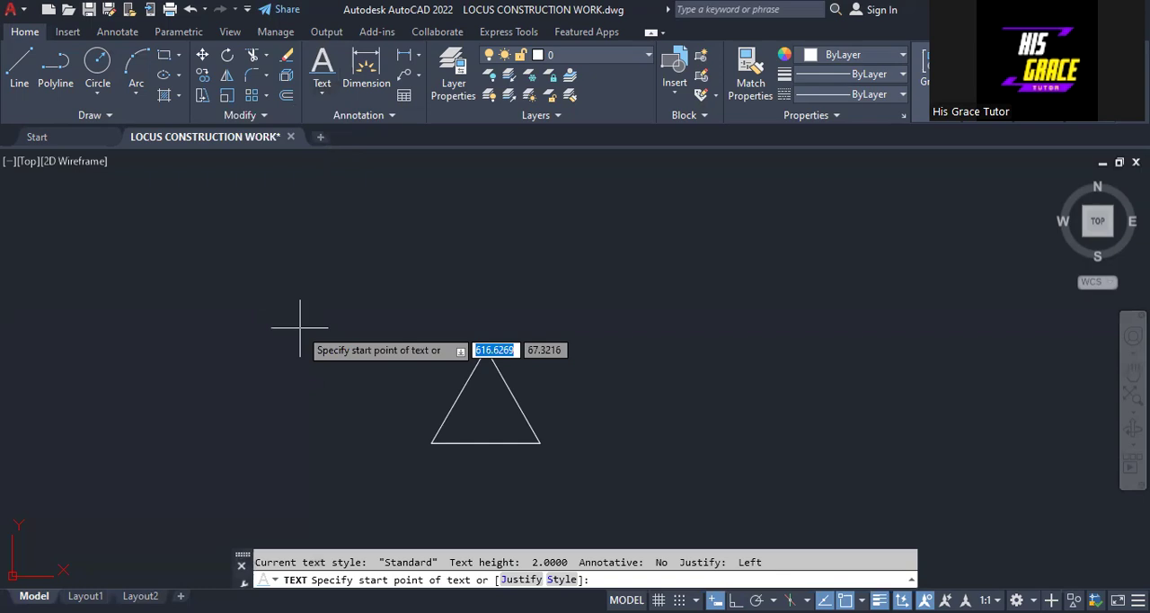
left_click(300, 328)
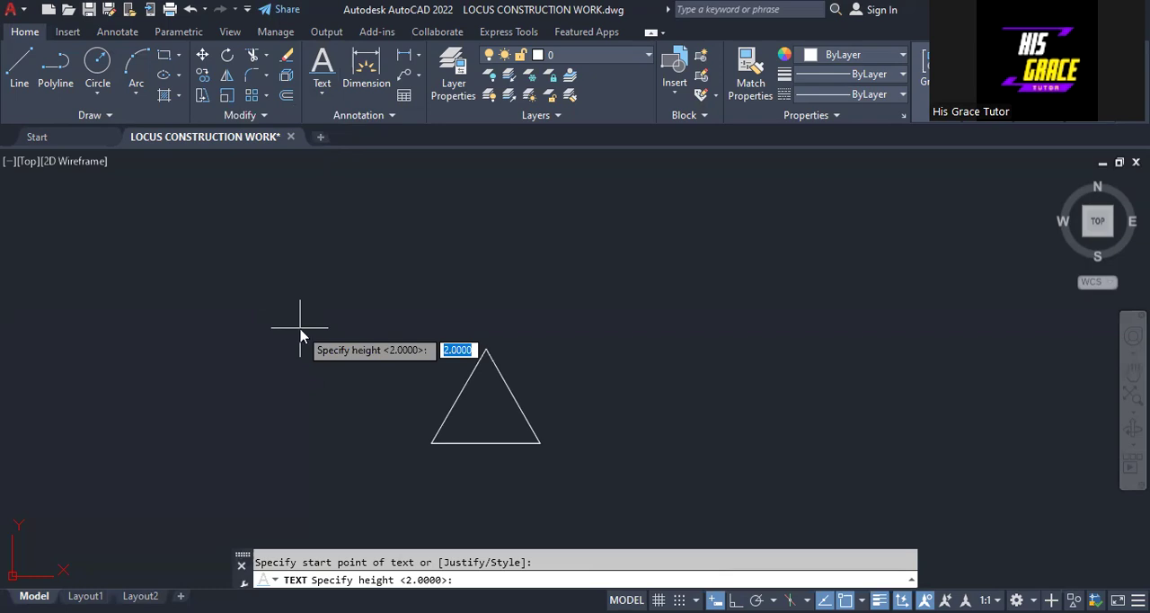
type("2")
key("Return")
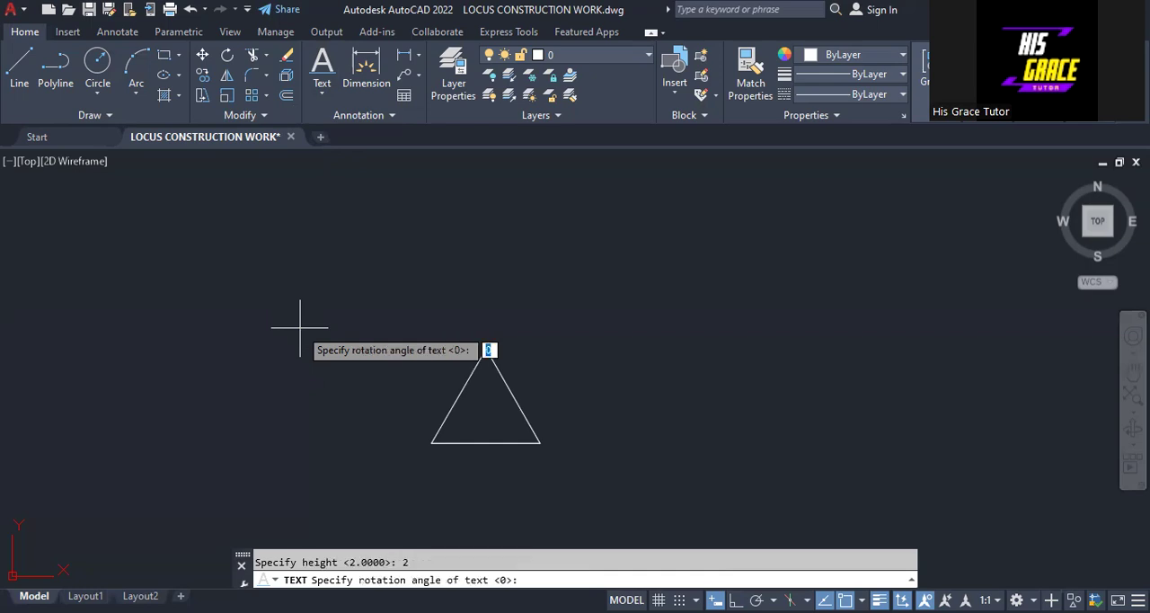
key("Return")
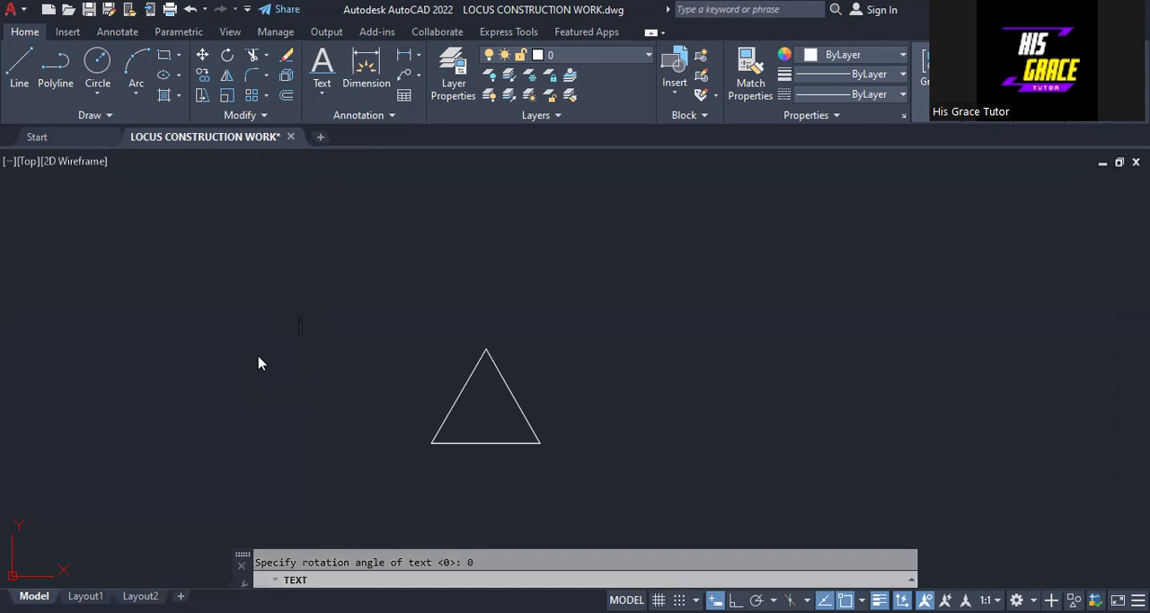
type("1")
left_click(392, 299)
type("2")
left_click(503, 267)
type("3")
Step: Add the text labels P1, P2 and P3 in the empty area to the upper right of the triangle
left_click(595, 249)
type("1P2")
left_click(750, 315)
type("P3")
right_click(882, 300)
left_click(885, 285)
key("Escape")
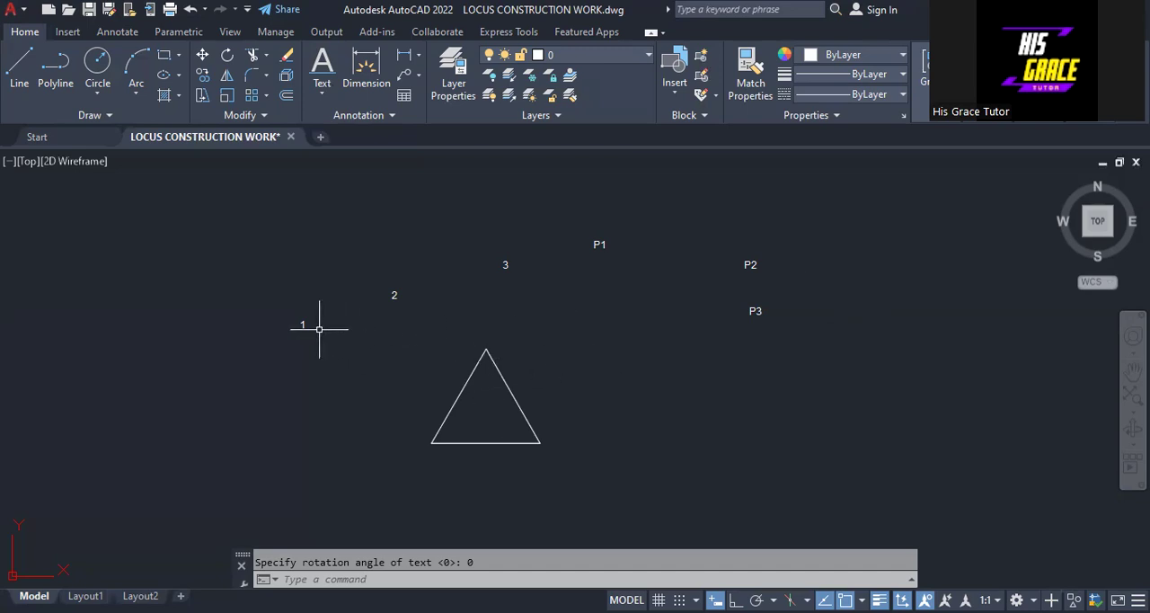
Step: Move label 1 beside the triangle's lower-left vertex and label 2 beside its apex
left_click(303, 324)
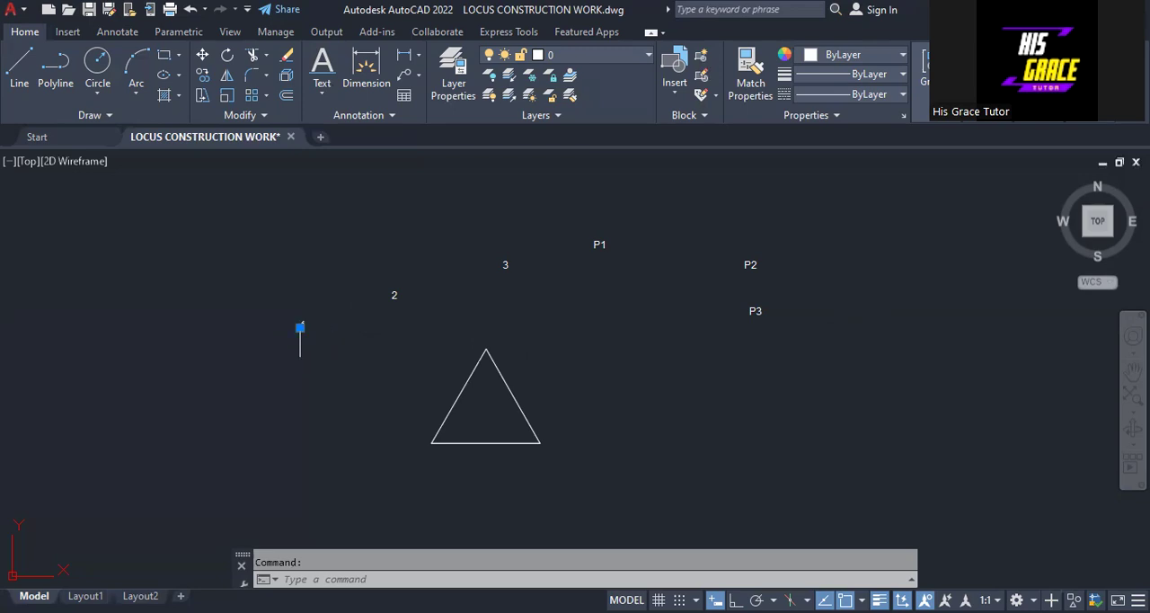
left_click(300, 327)
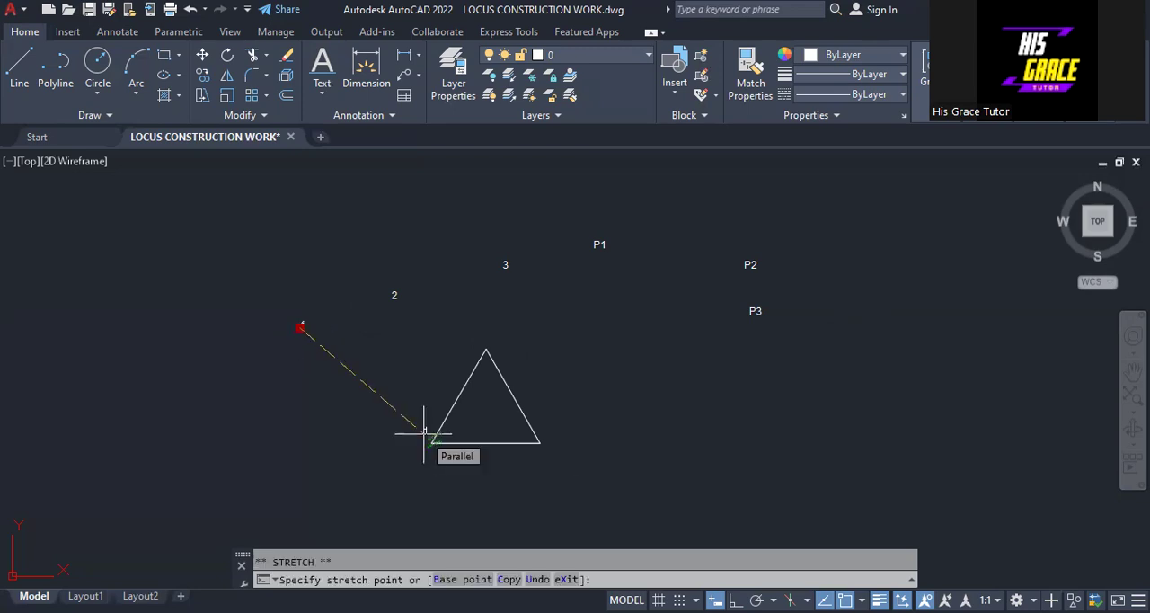
left_click(423, 434)
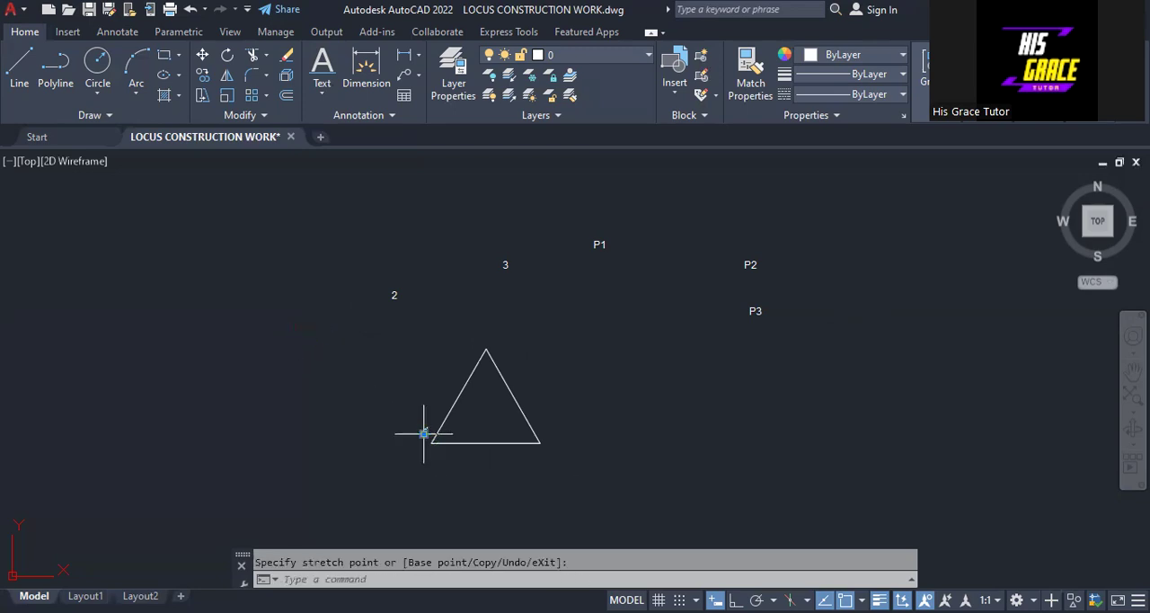
left_click(392, 297)
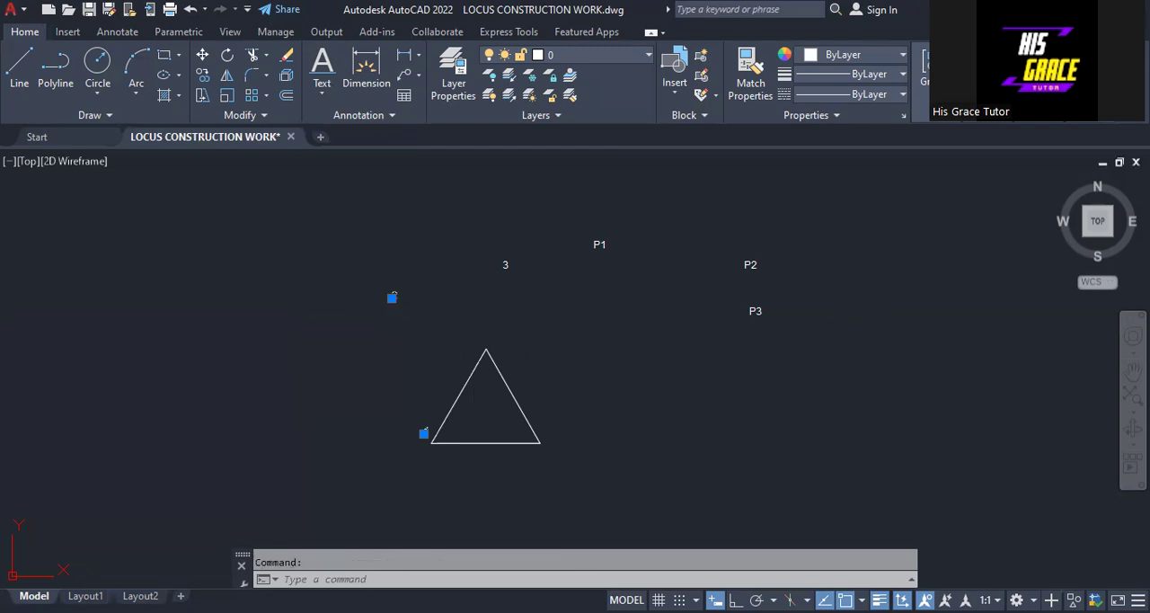
left_click(392, 297)
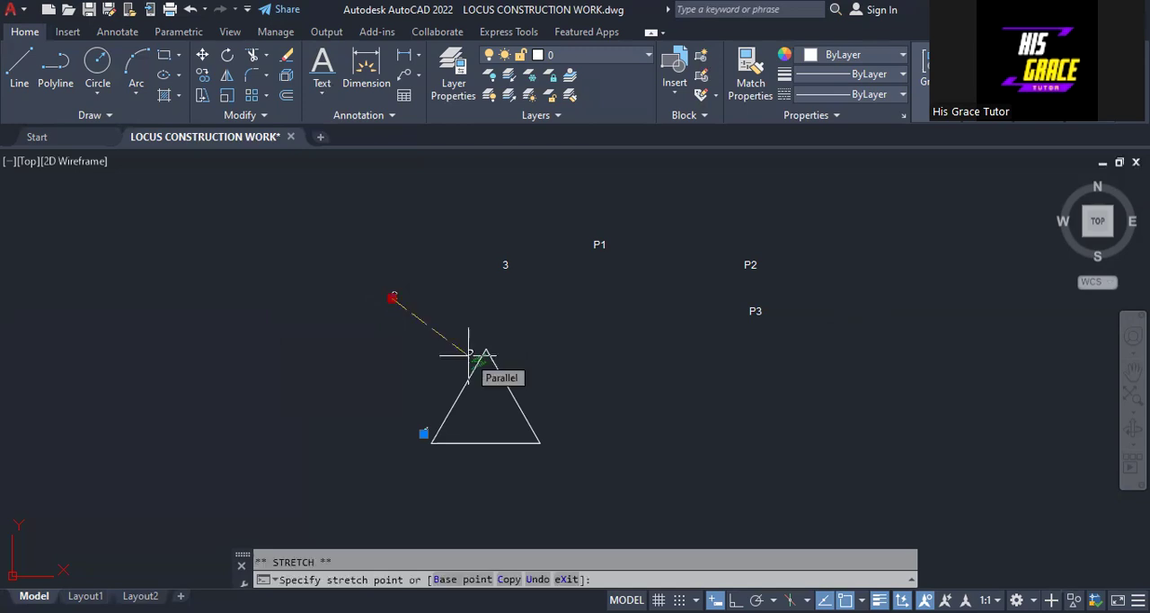
left_click(483, 353)
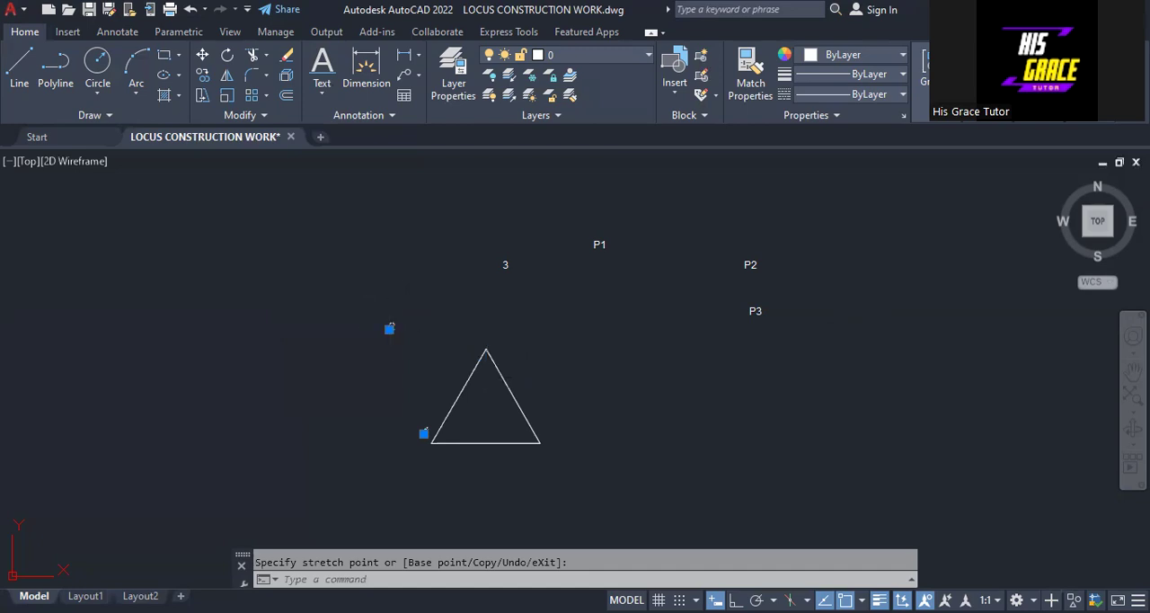
left_click(389, 328)
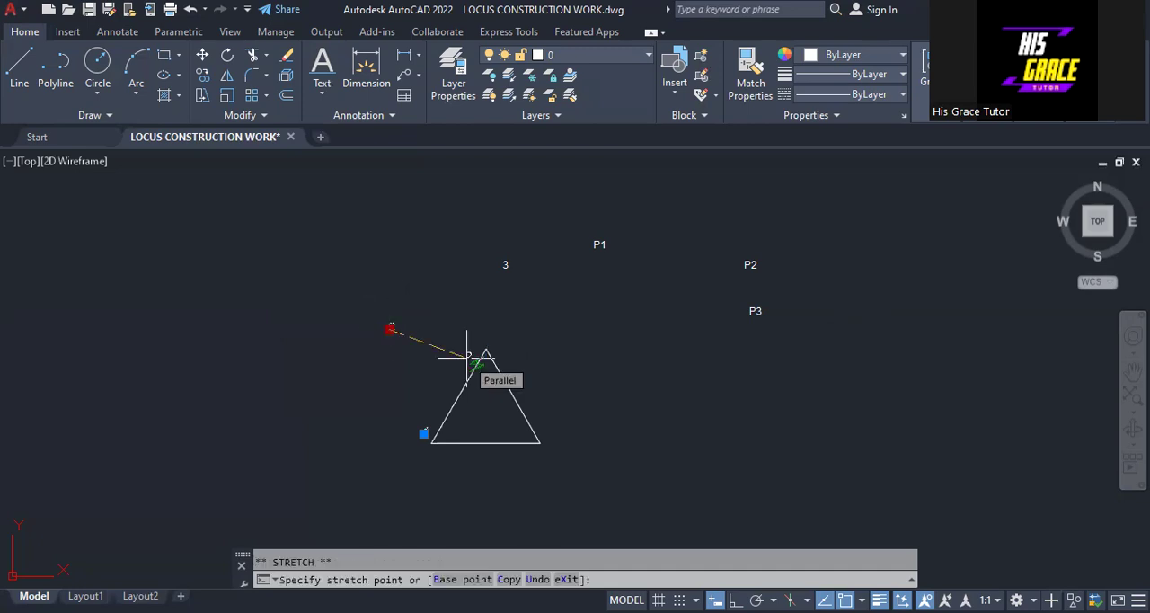
left_click(466, 356)
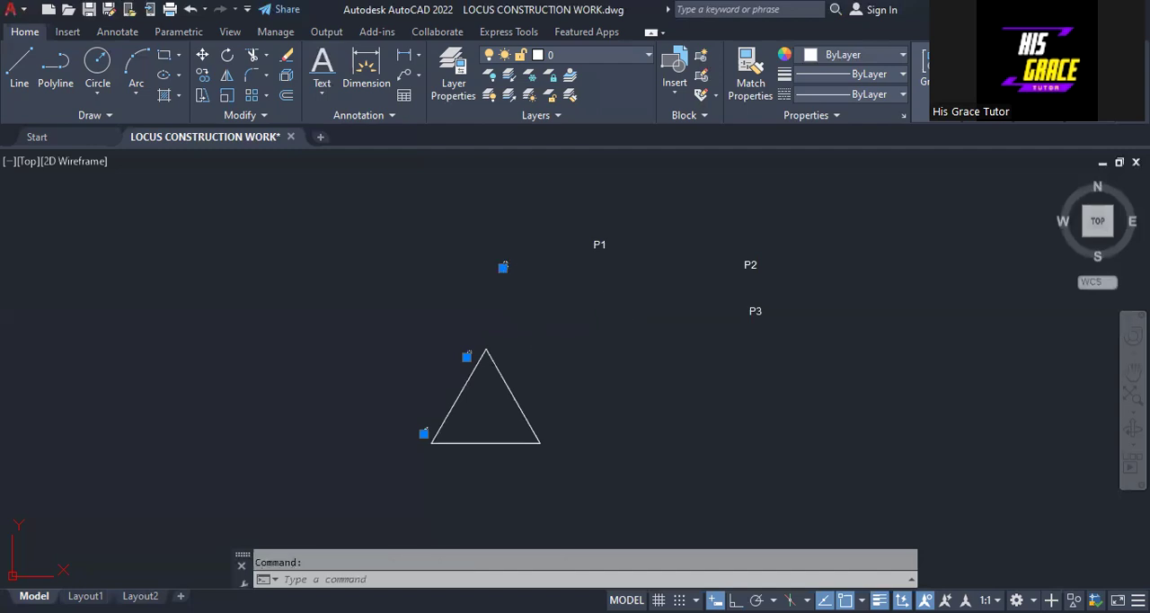
Step: Move label 3 beside the triangle's lower-right vertex and clear the selection
left_click(503, 267)
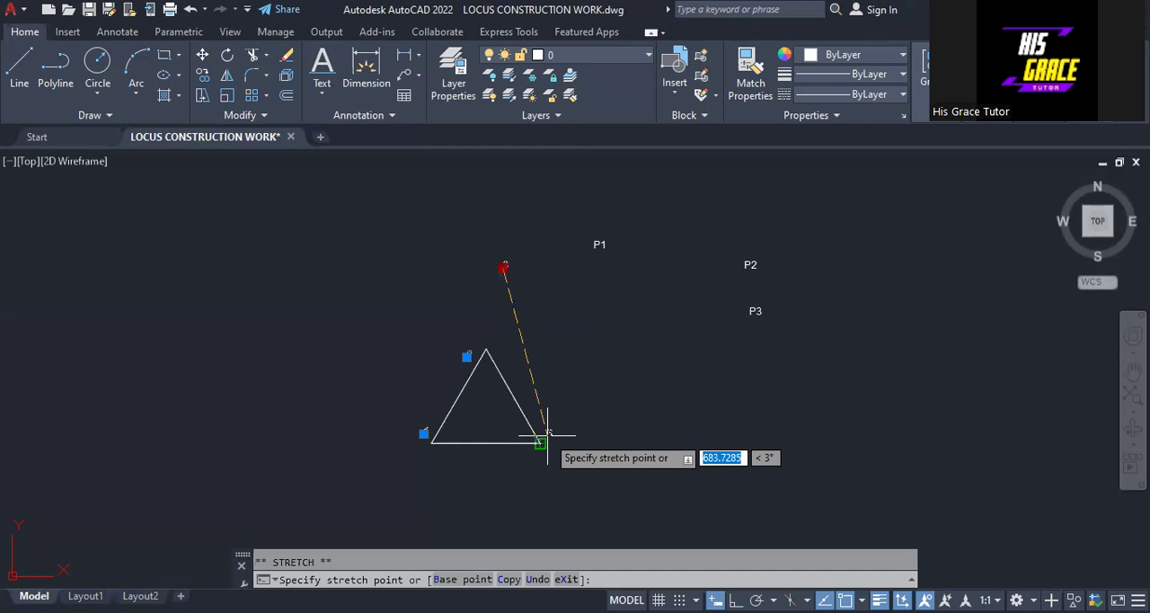
left_click(547, 434)
right_click(632, 398)
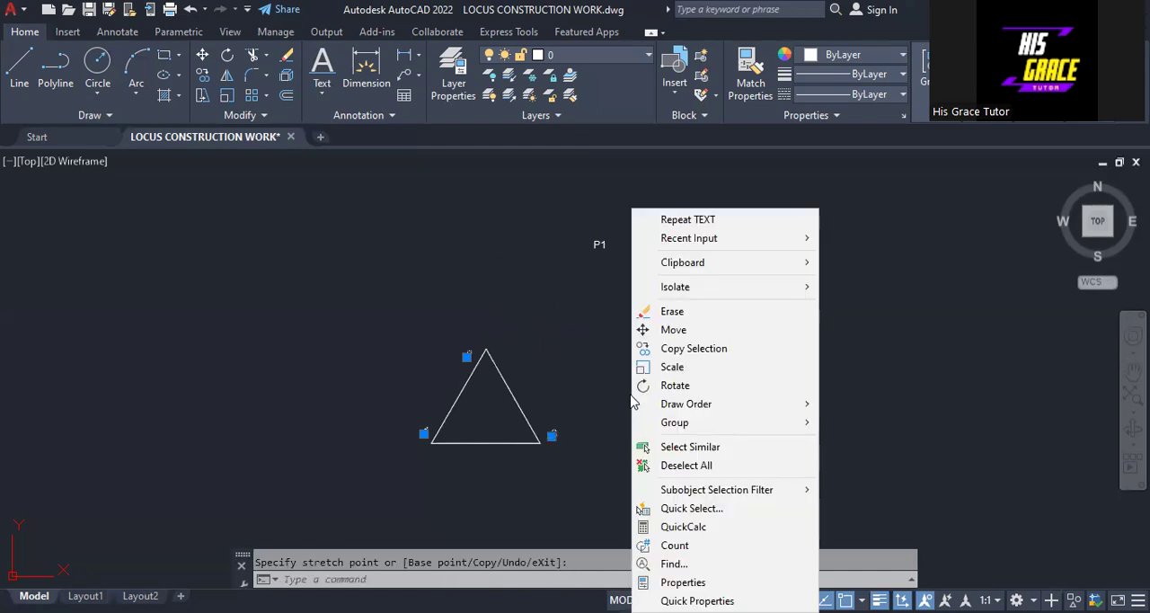
left_click(686, 464)
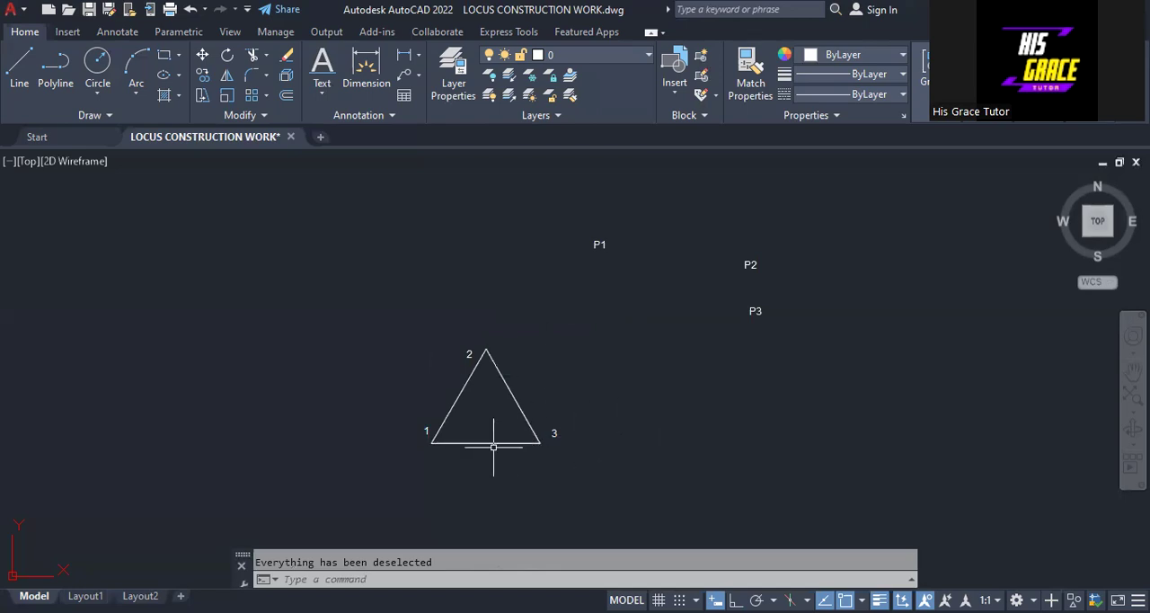
Step: Stretch the triangle's base horizontally 90 units beyond vertex 3 with Ortho on, and clear the selection
left_click(521, 443)
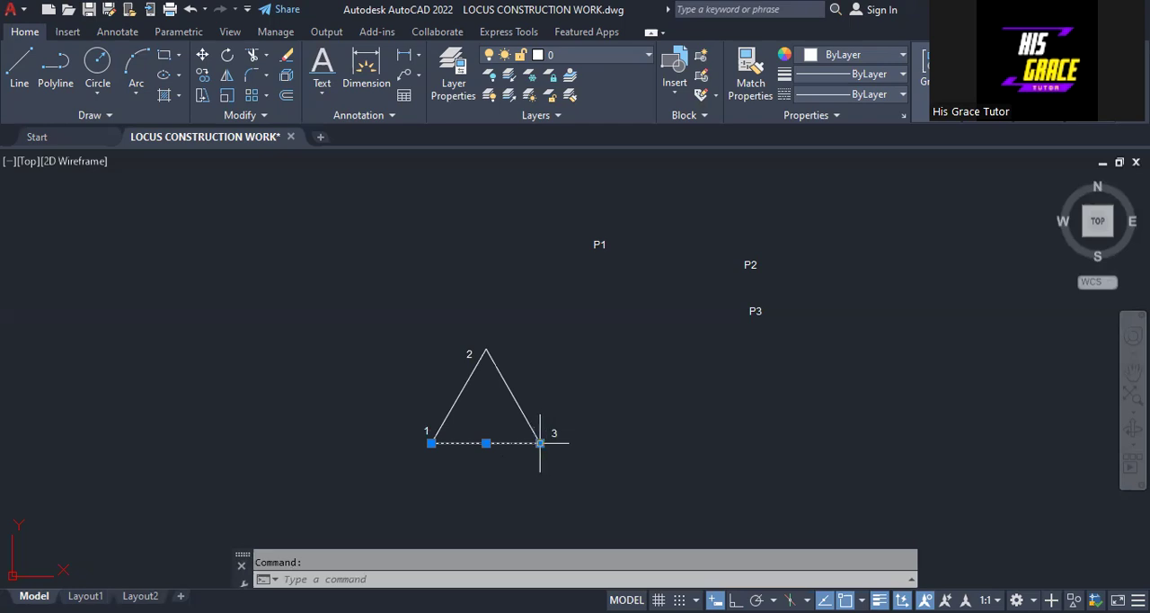
mouse_move(540, 442)
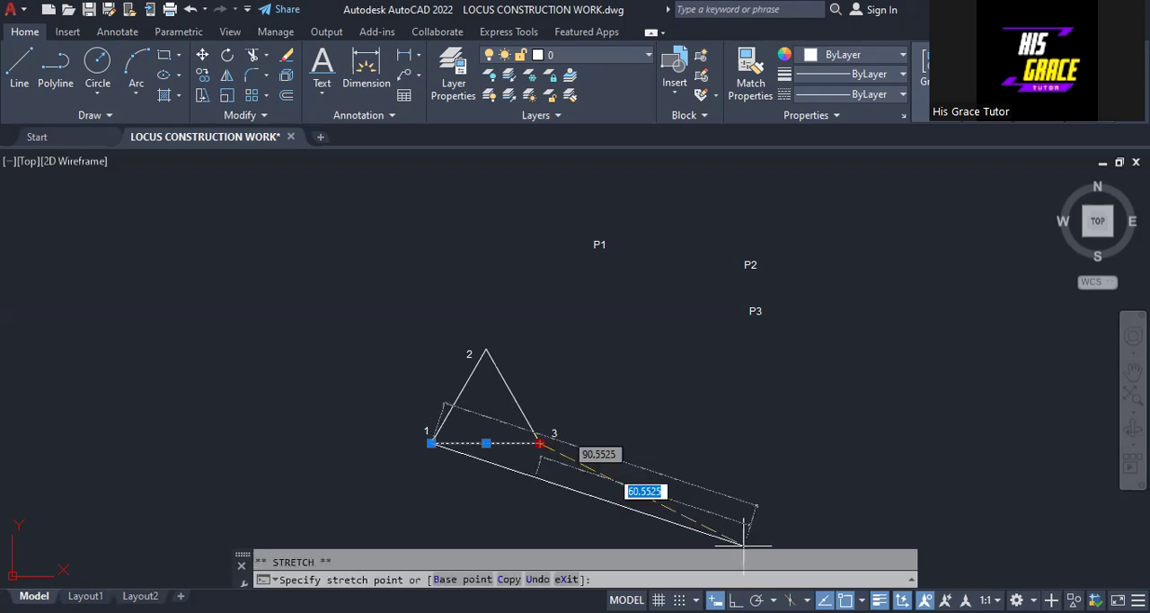
key("F8")
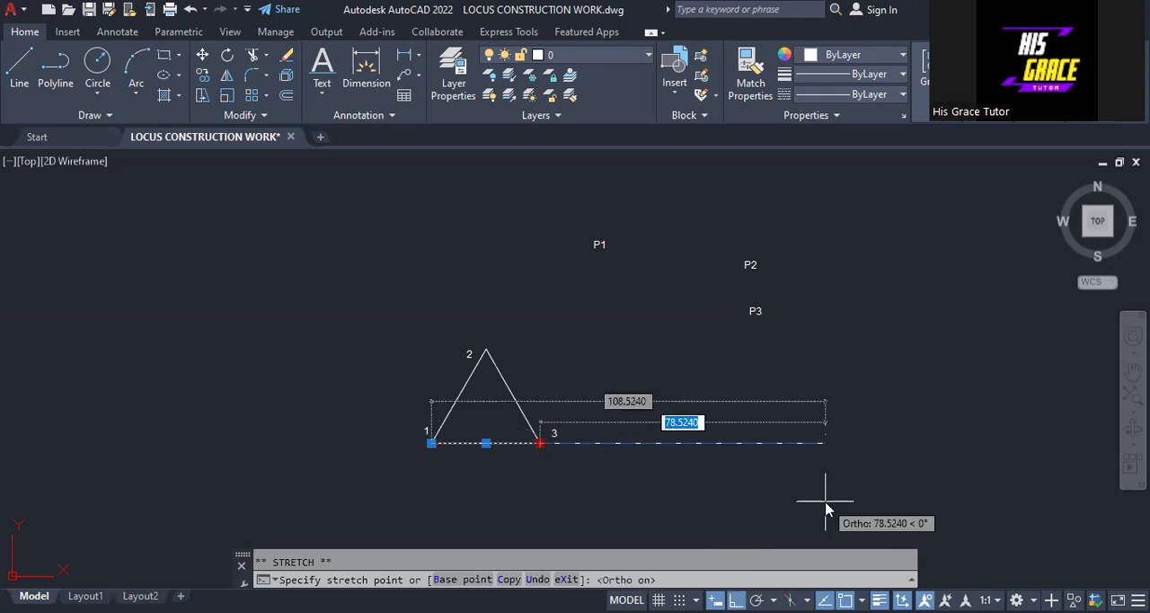
type("90")
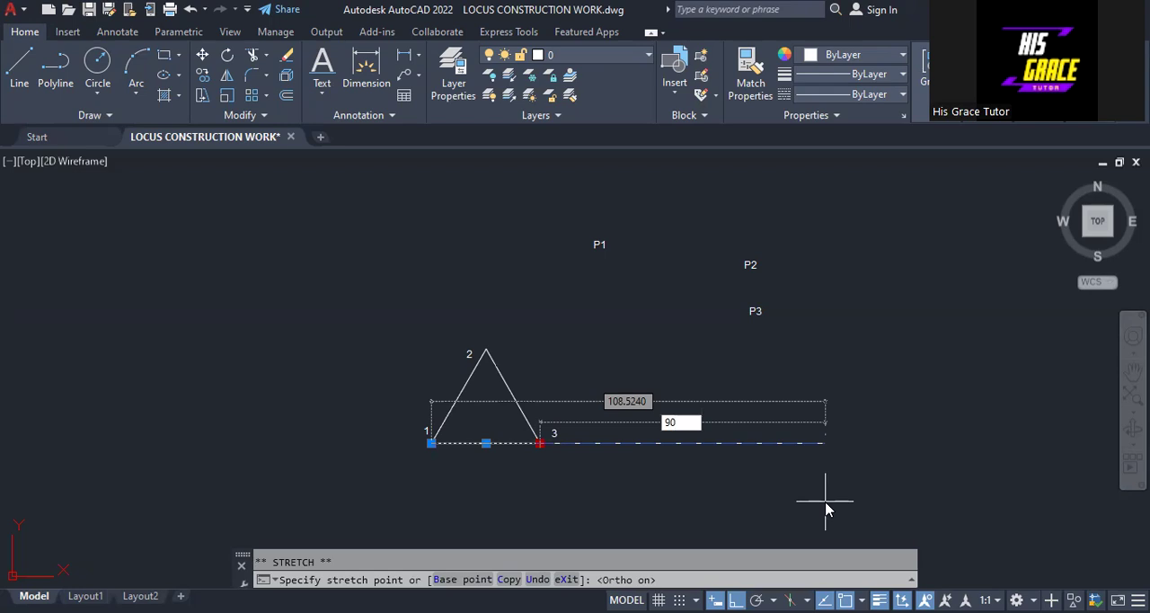
key("Return")
right_click(826, 508)
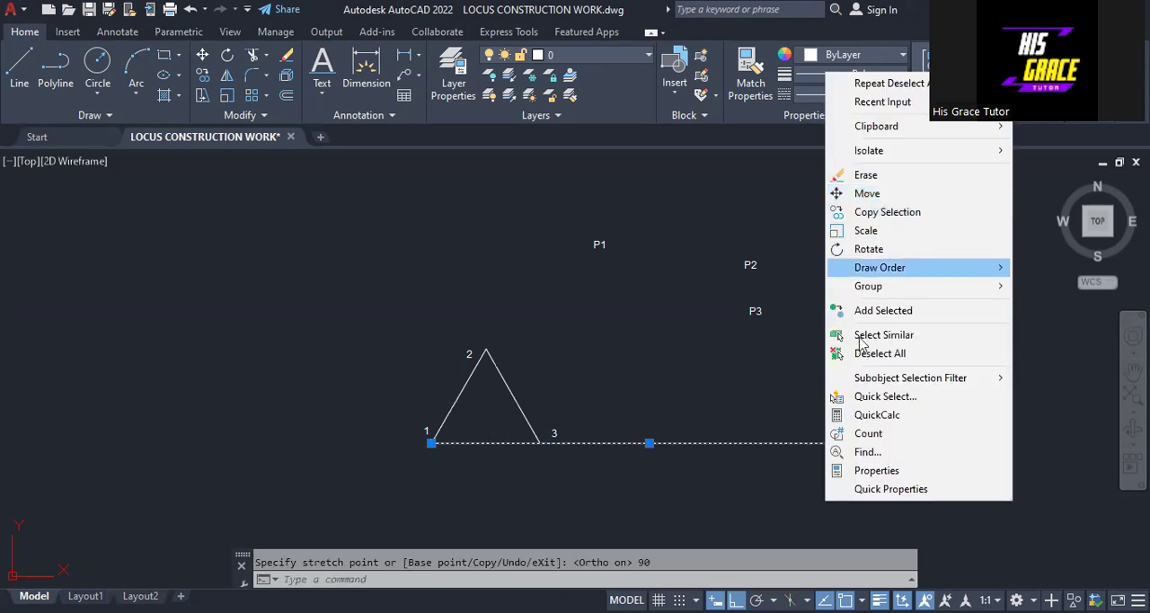
left_click(869, 353)
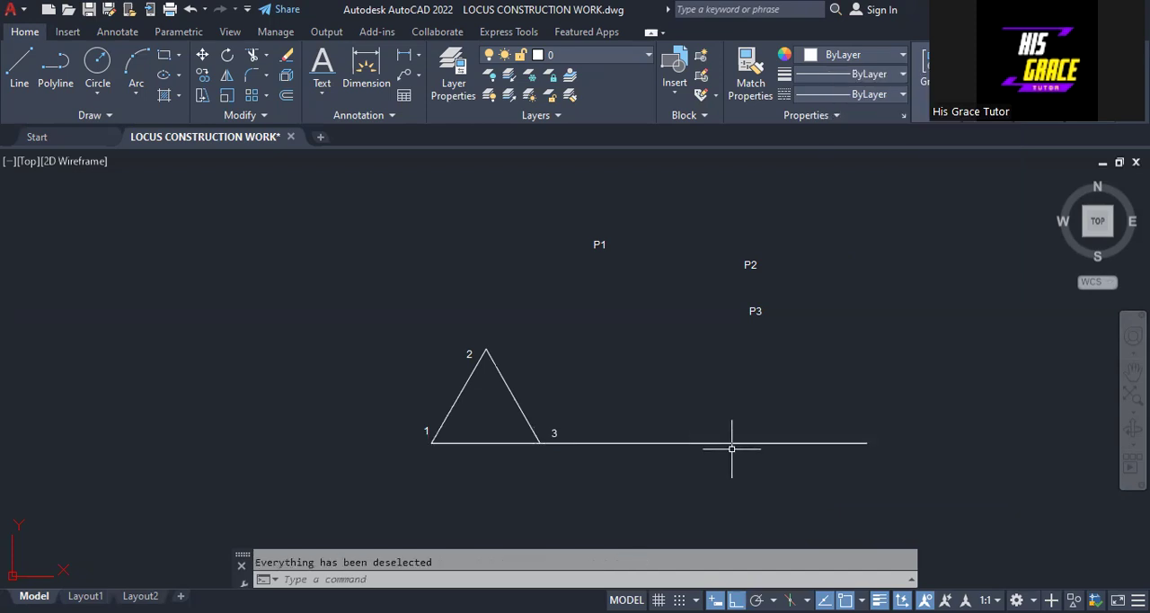
Step: Move label P3 to the free end of the extended base line with Ortho off, and clear the selection
left_click(755, 314)
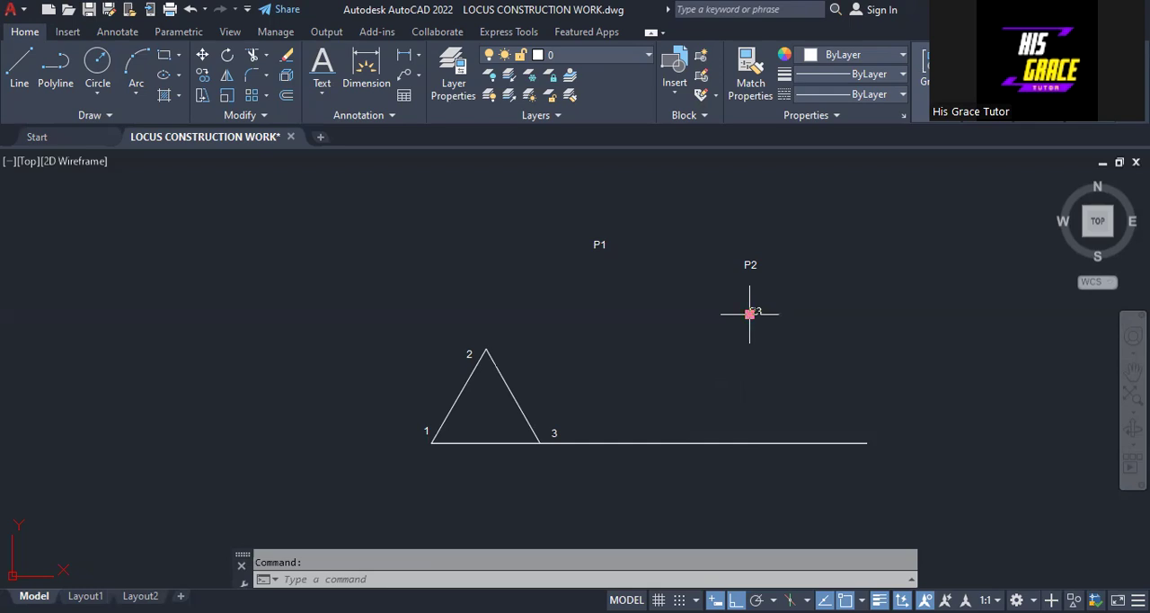
left_click(750, 313)
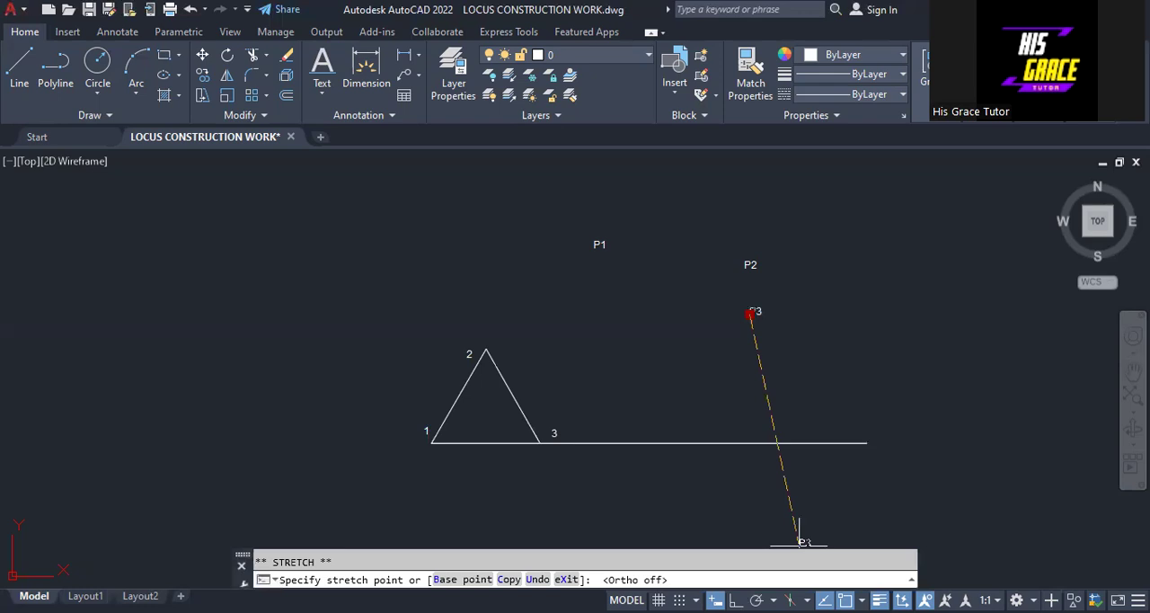
left_click(876, 444)
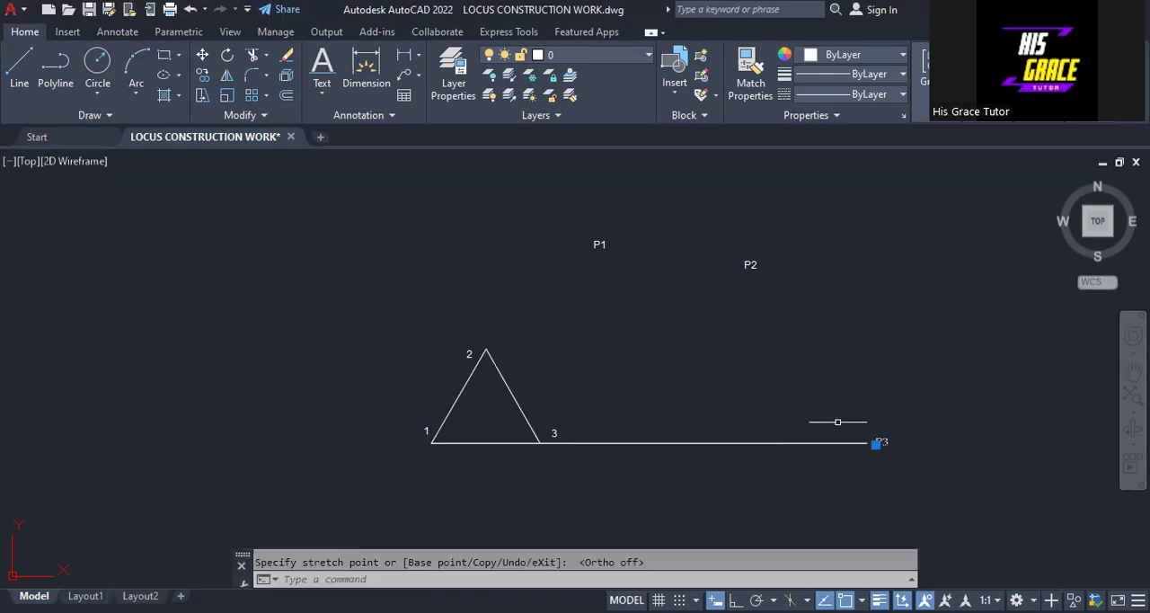
right_click(821, 477)
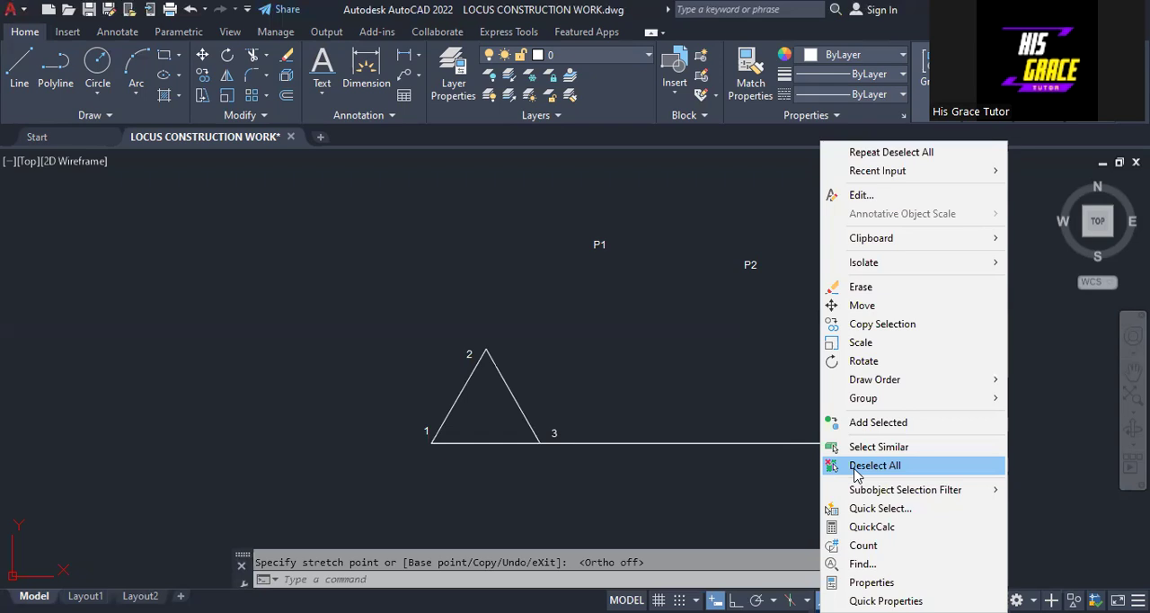
left_click(856, 466)
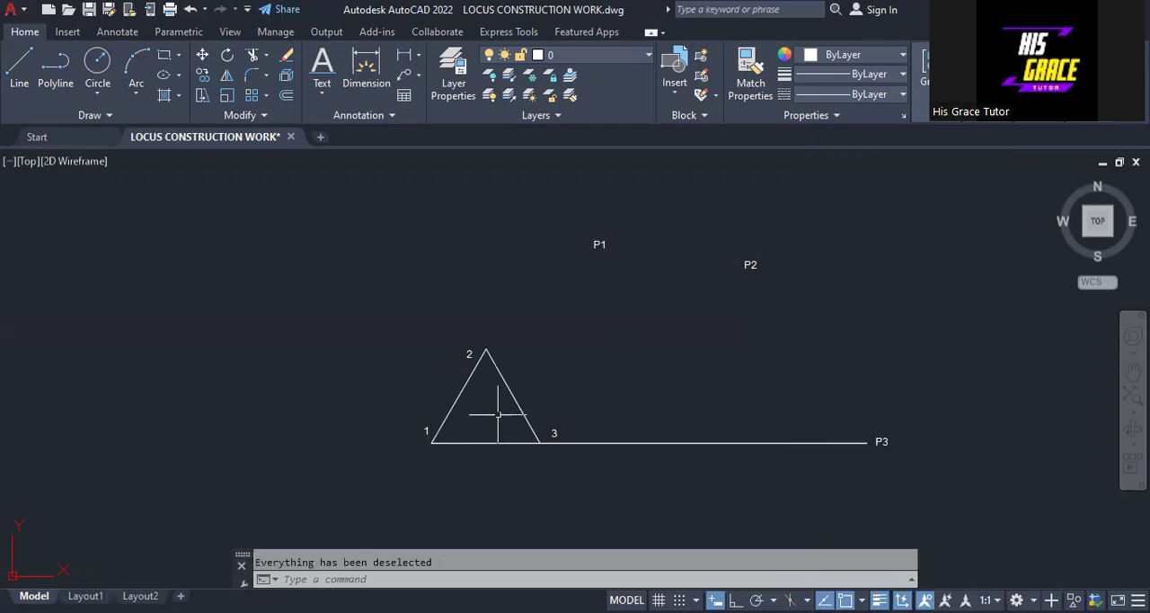
Step: Stretch the side from vertex 2 to vertex 1 by 30 units beyond vertex 1, keeping its direction, and clear the selection
middle_click_drag(542, 373, 542, 330)
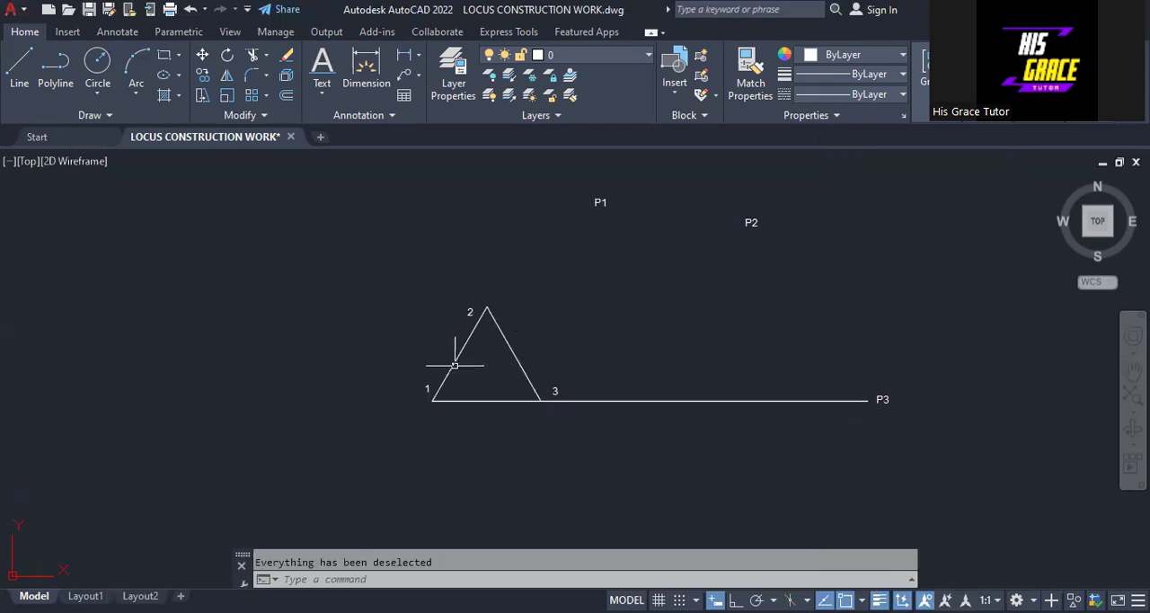
left_click(456, 364)
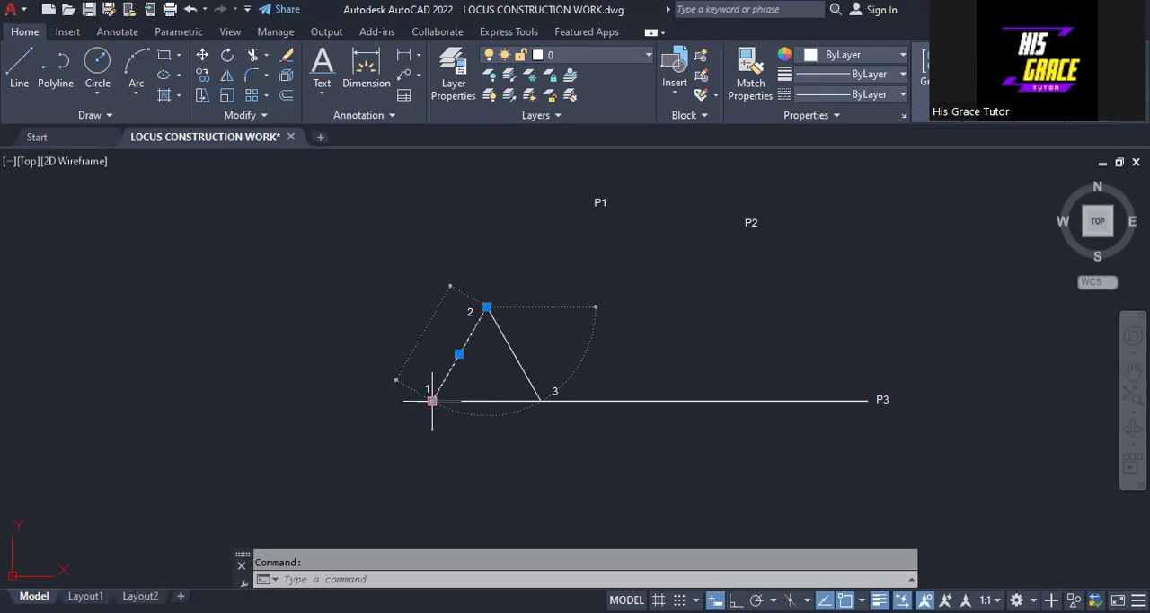
mouse_move(432, 401)
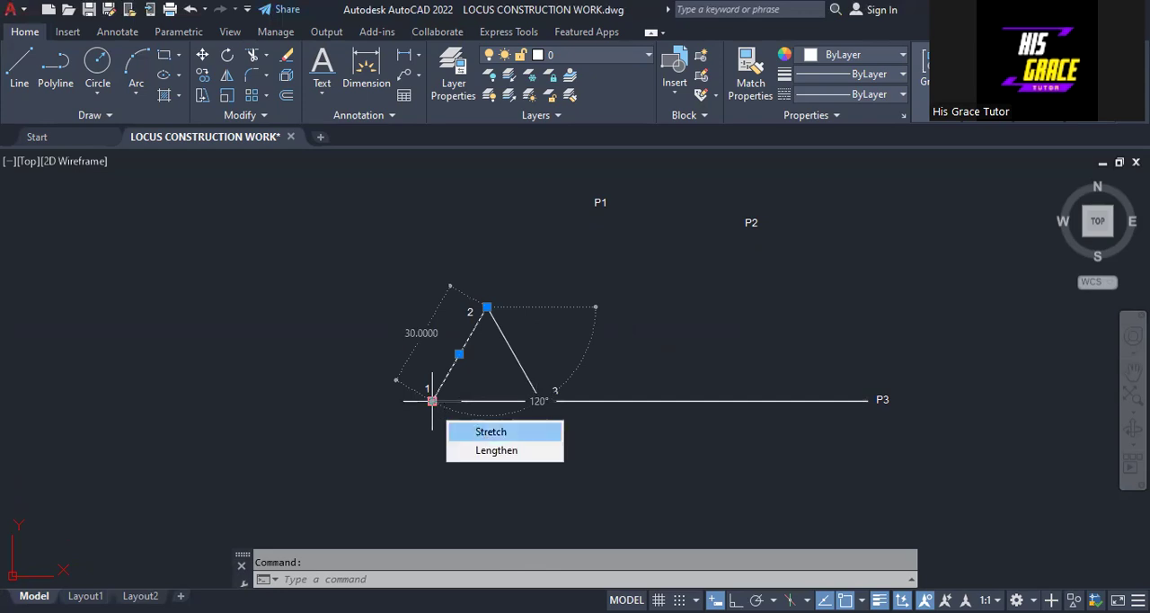
left_click(432, 400)
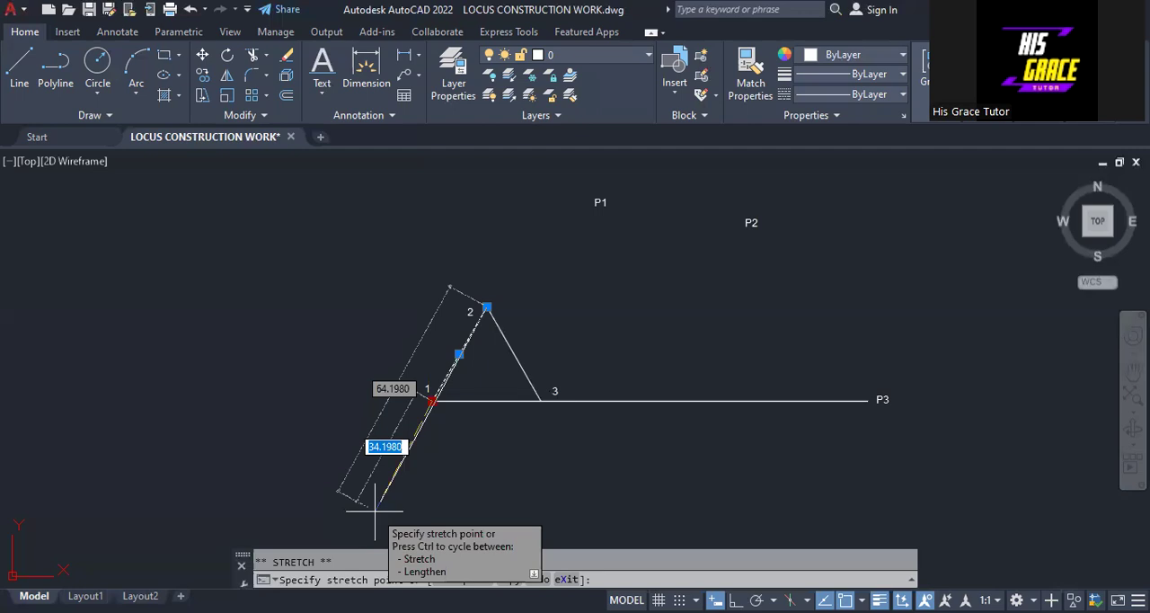
type("30")
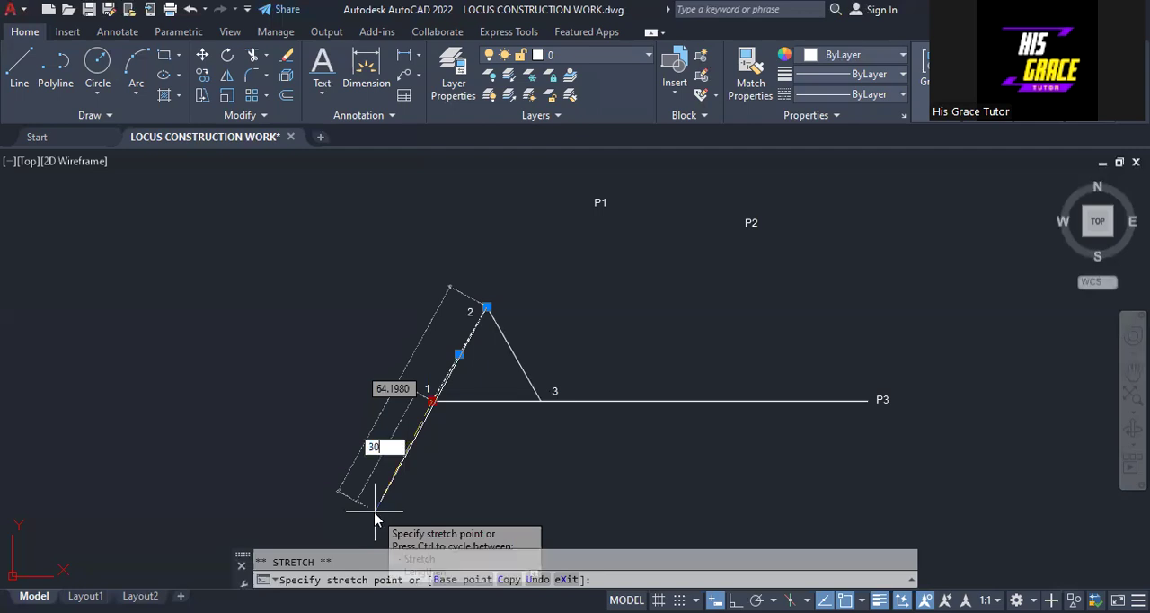
key("Return")
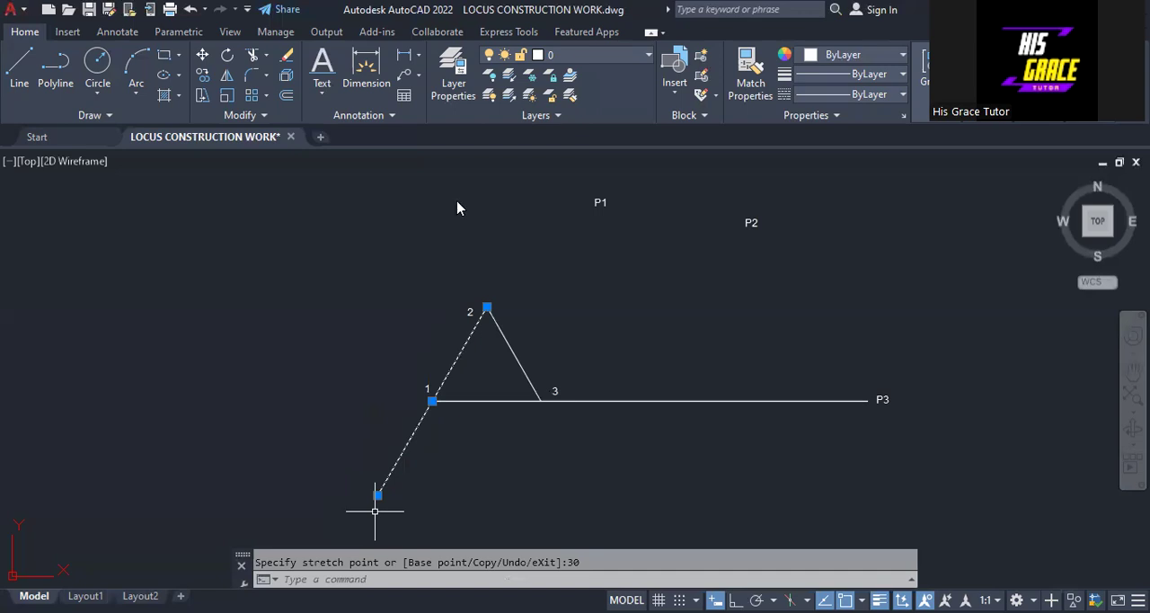
right_click(376, 511)
left_click(425, 365)
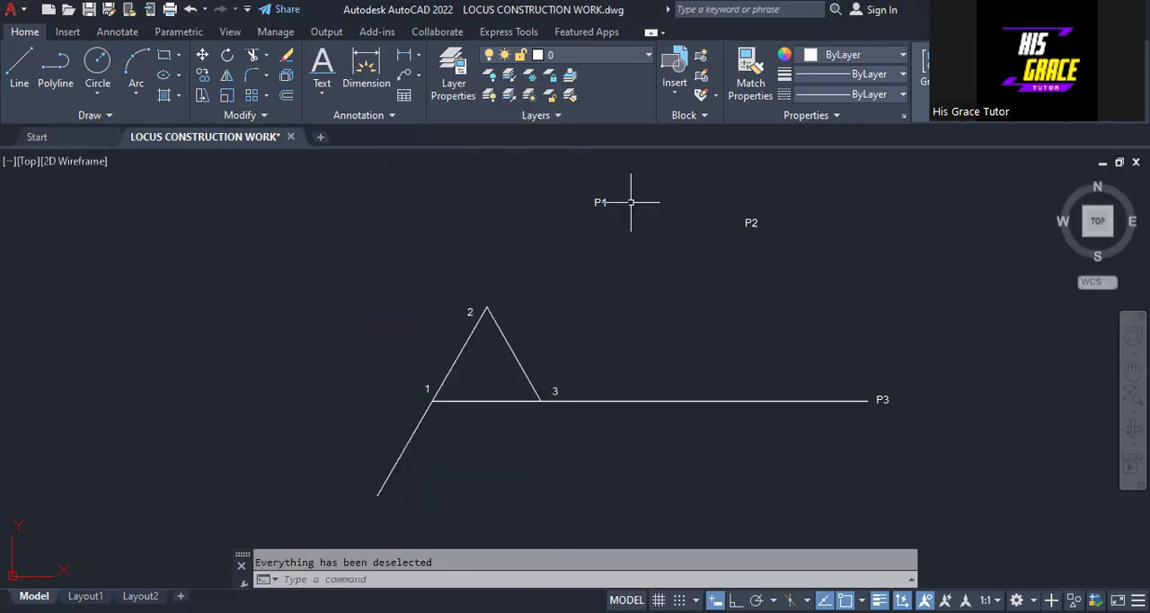
Step: Move label P1 to the free end of the line extended past vertex 1, and clear the selection
left_click(593, 205)
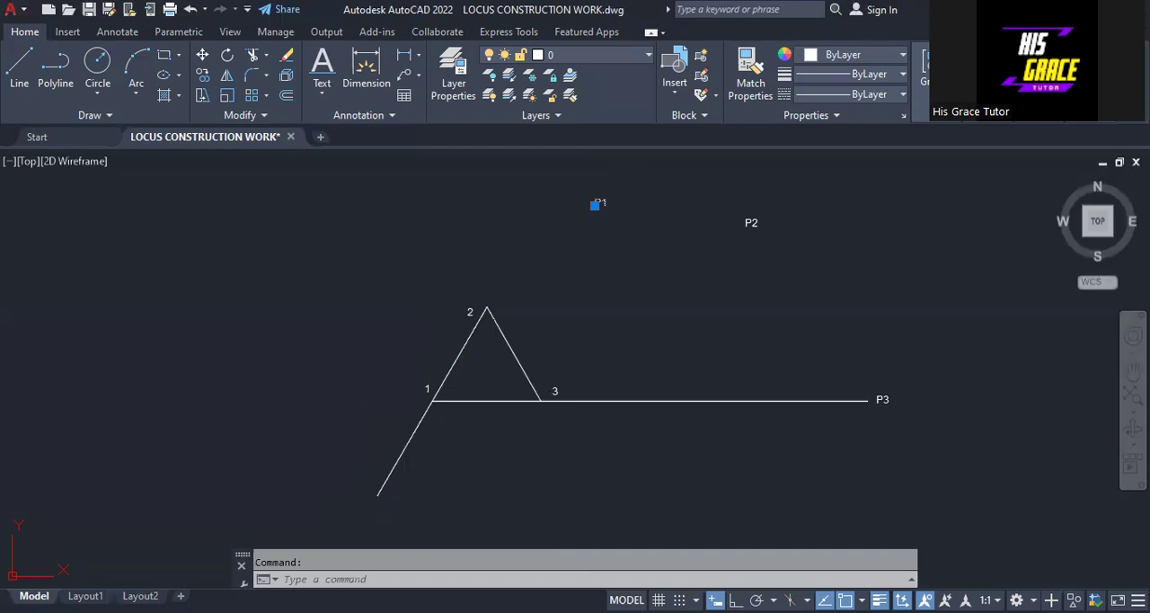
left_click(593, 205)
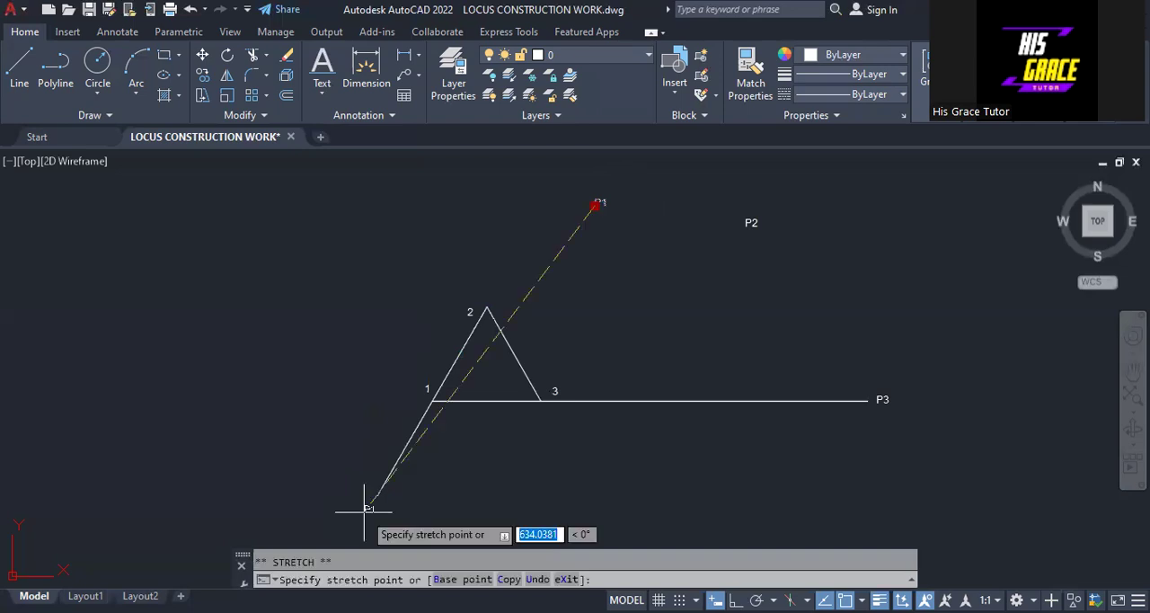
left_click(365, 510)
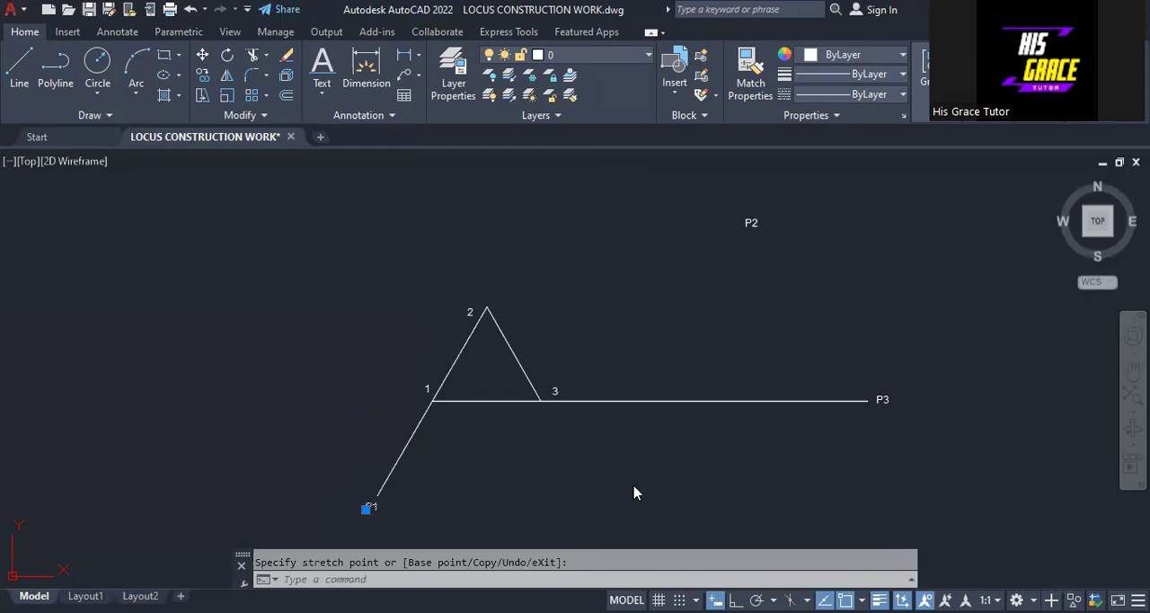
key("Escape")
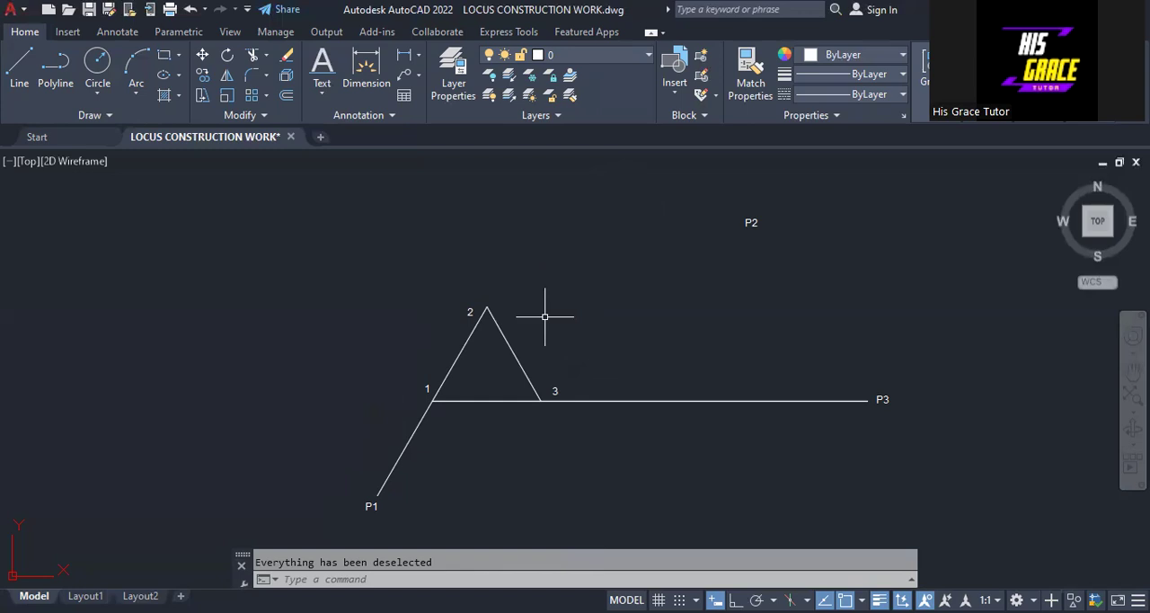
Step: Stretch the side from vertex 3 to vertex 2 by 60 units beyond vertex 2, keeping its direction, and clear the selection
left_click(503, 325)
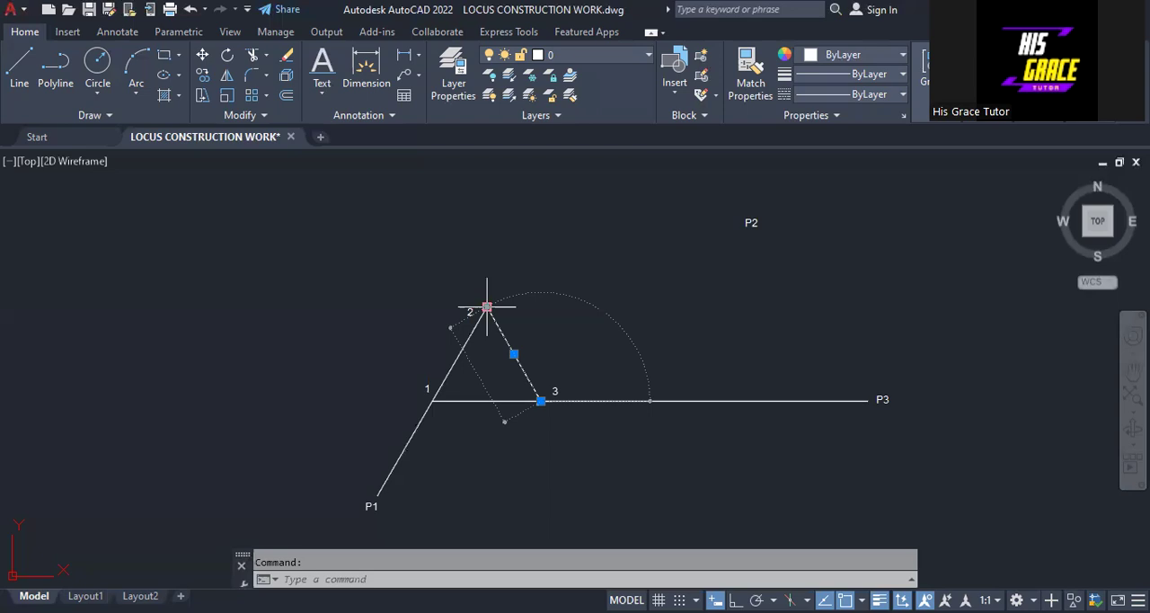
left_click(486, 307)
type("6")
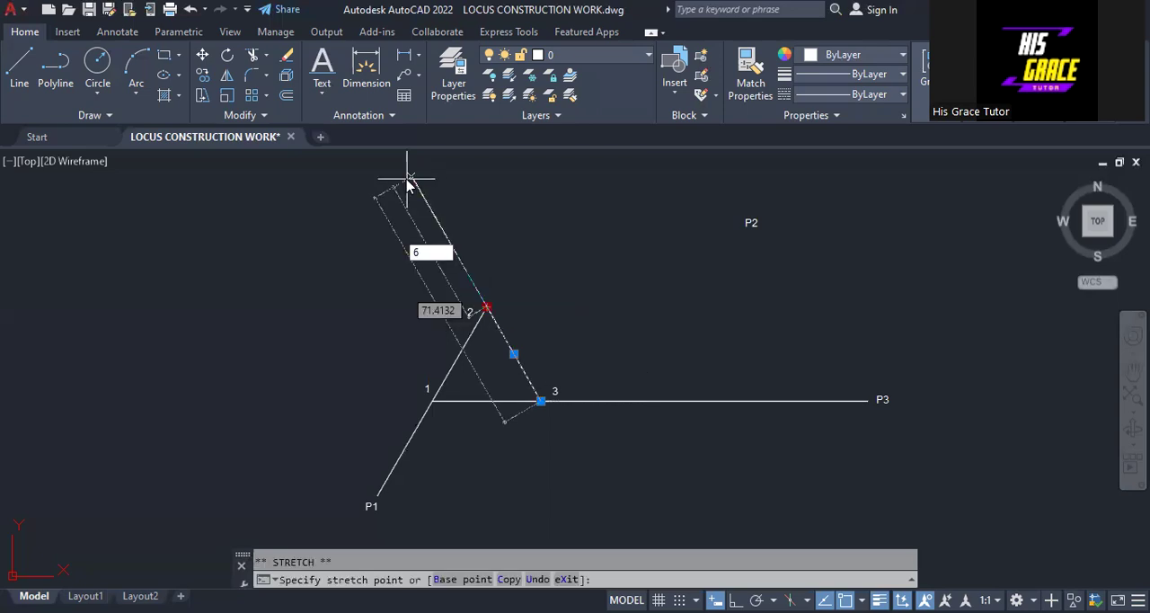
type("0")
key("Return")
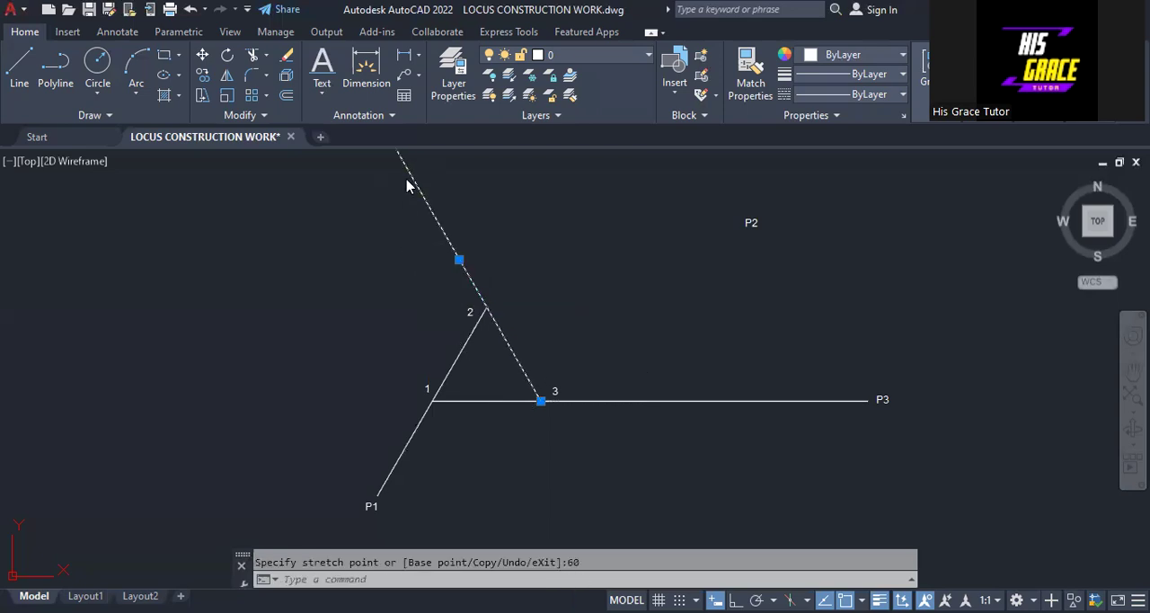
right_click(405, 178)
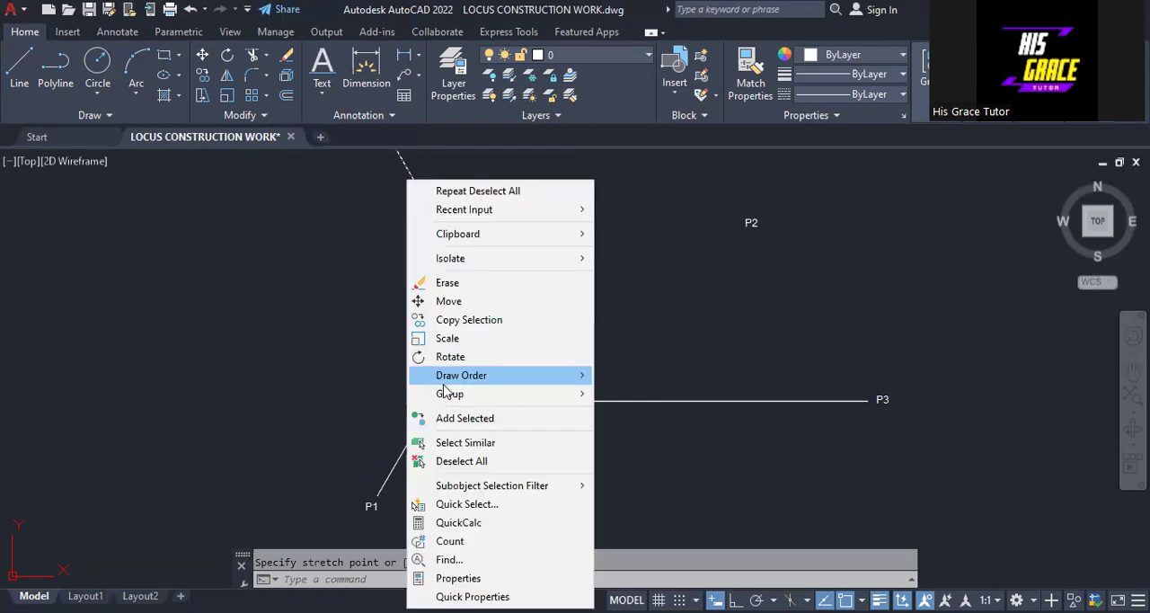
left_click(449, 460)
Step: Move label P2 to the free end of the line extended past vertex 2, and clear the selection
scroll(590, 250, "down", 2)
scroll(589, 252, "up", 2)
mouse_move(589, 256)
middle_mouse_down()
mouse_move(539, 331)
mouse_move(574, 304)
mouse_move(488, 285)
mouse_move(451, 294)
middle_mouse_up()
scroll(576, 302, "down", 1)
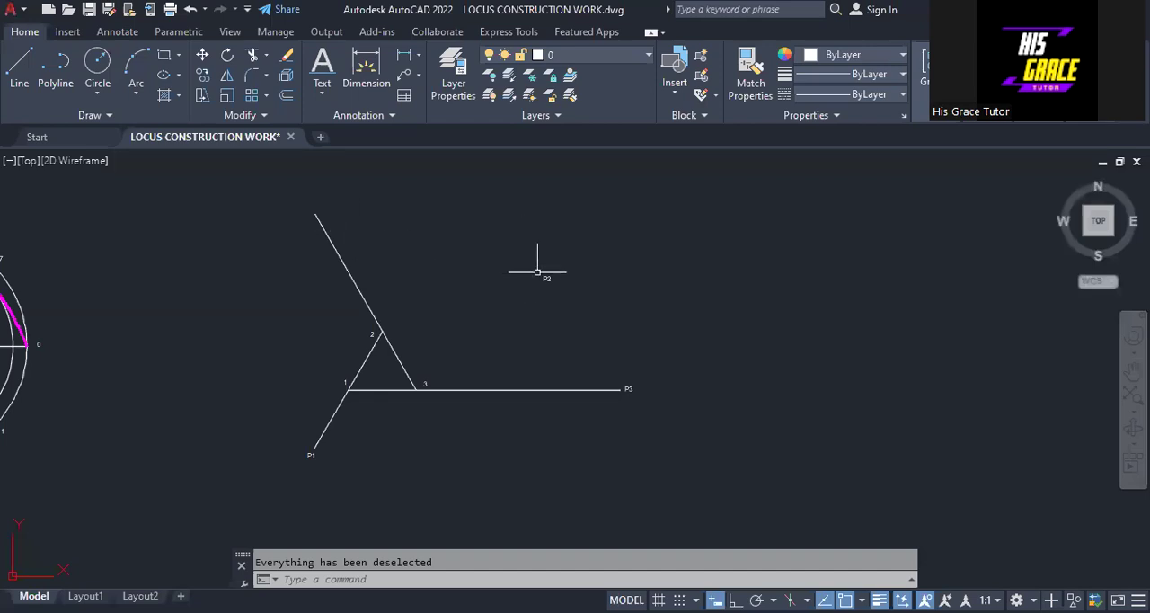
left_click(544, 279)
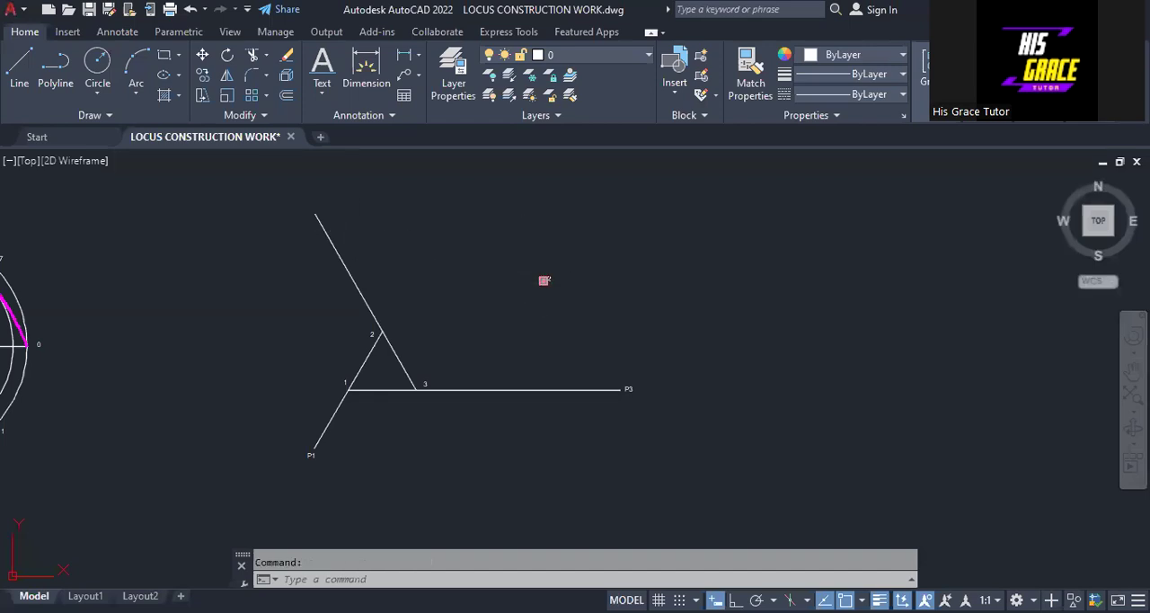
left_click(544, 280)
left_click(303, 203)
right_click(469, 474)
left_click(485, 465)
Step: Draw a Center, Start, End arc centred on vertex 1, from the line end at P1 to vertex 3
scroll(476, 334, "up", 2)
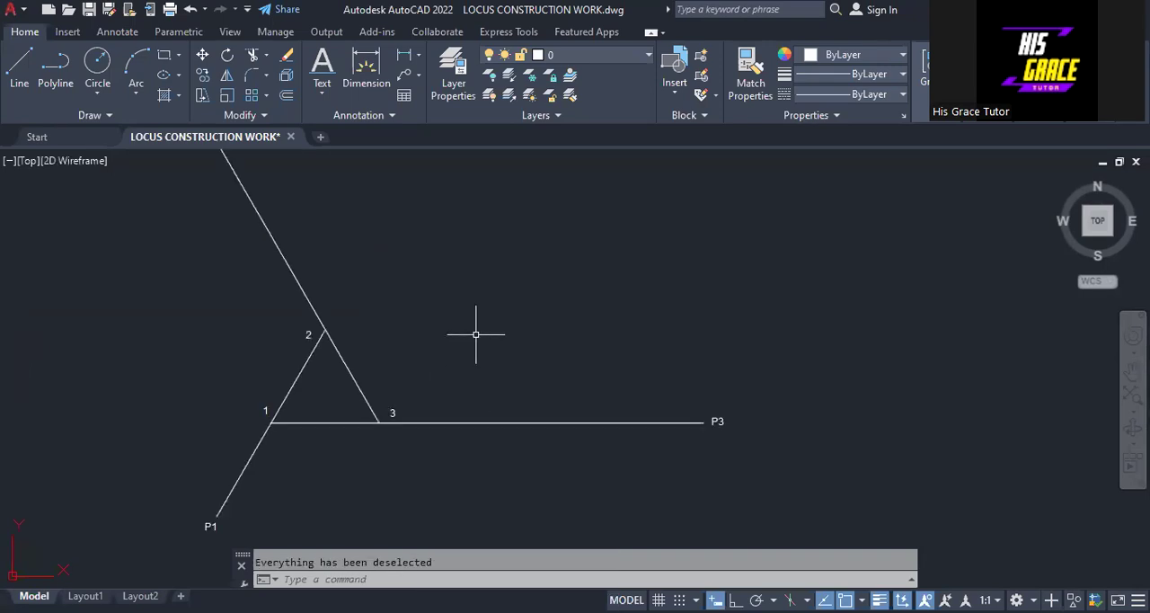
mouse_move(477, 334)
middle_mouse_down()
mouse_move(622, 368)
mouse_move(590, 347)
middle_mouse_up()
scroll(623, 368, "down", 2)
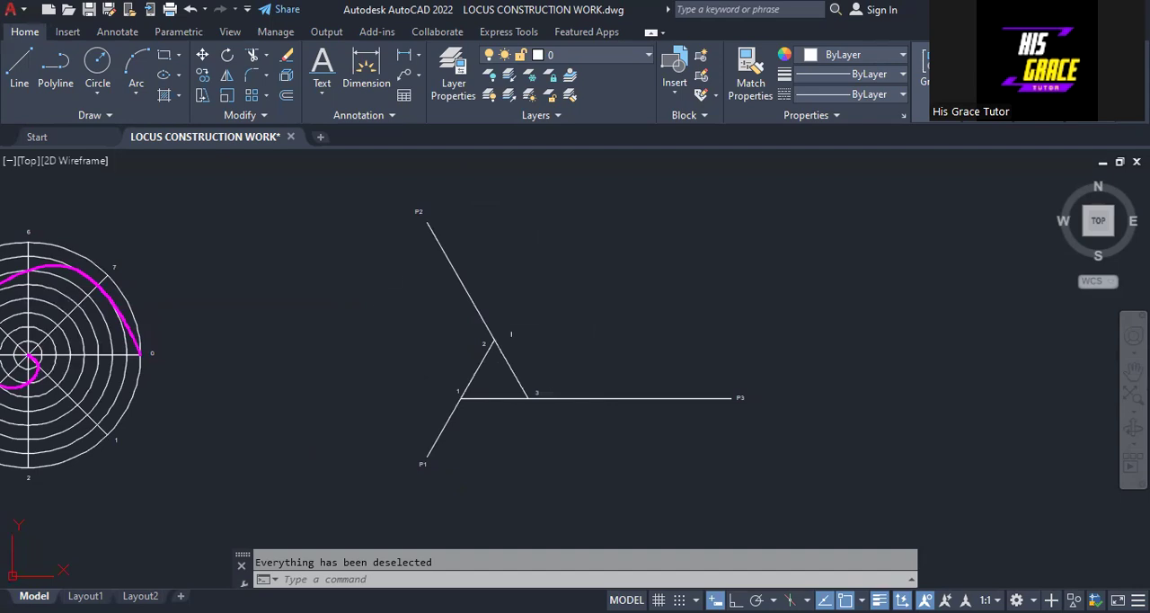
left_click(132, 95)
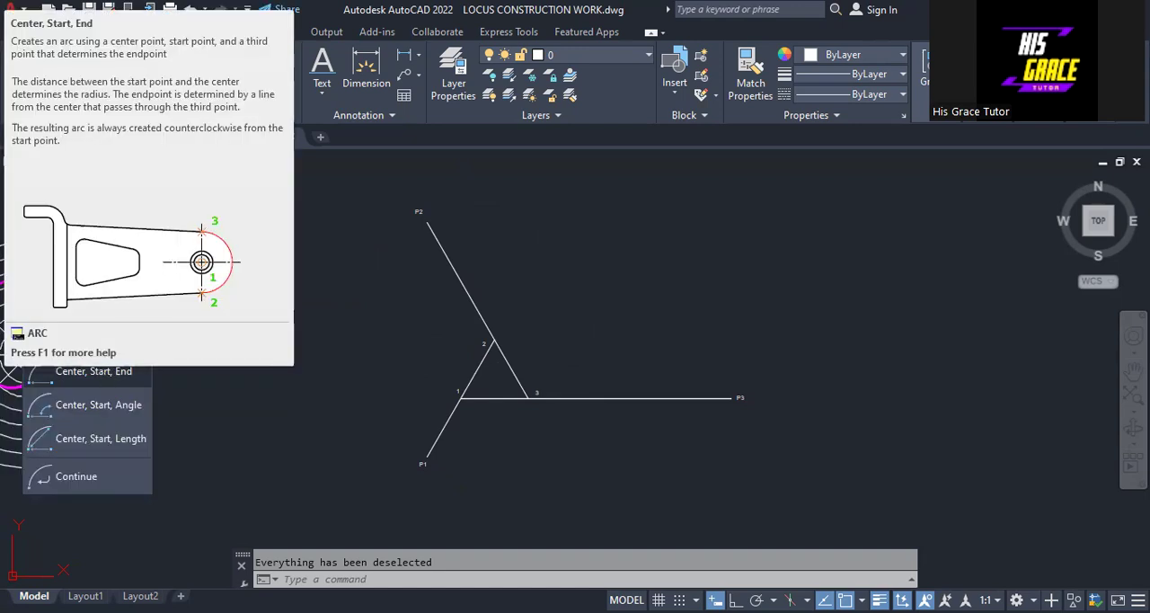
left_click(93, 371)
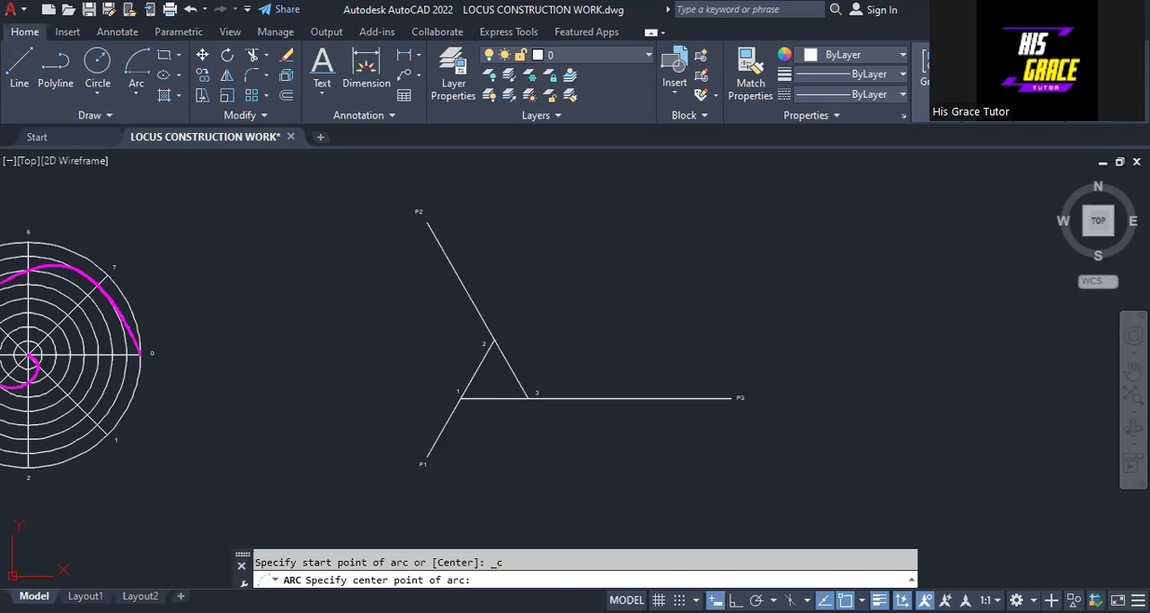
left_click(461, 398)
left_click(427, 457)
left_click(528, 398)
right_click(526, 257)
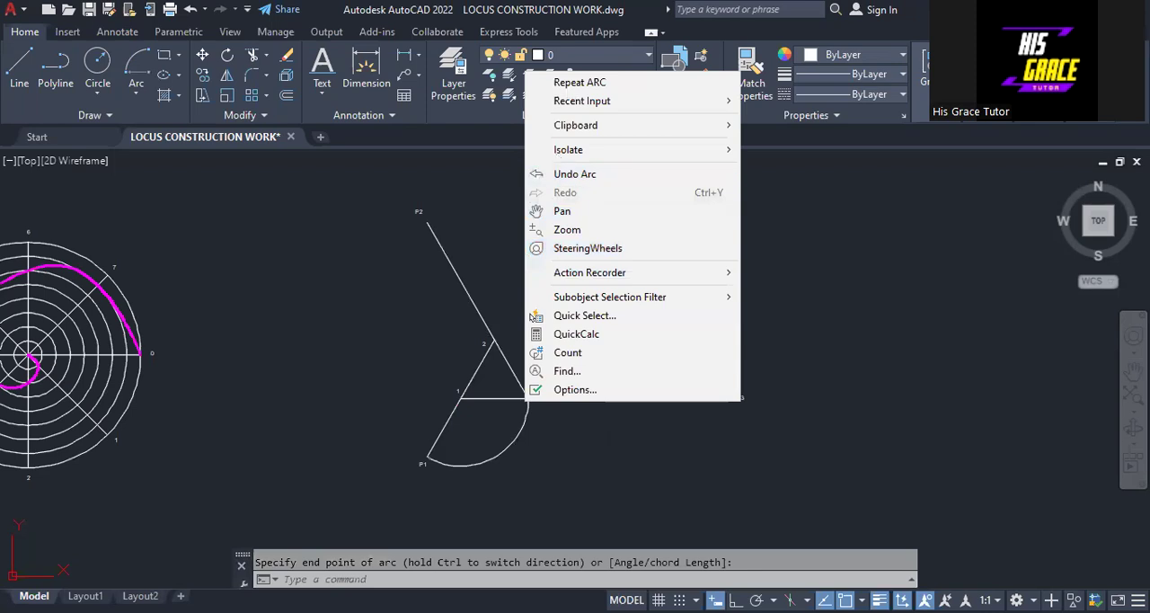
left_click(629, 82)
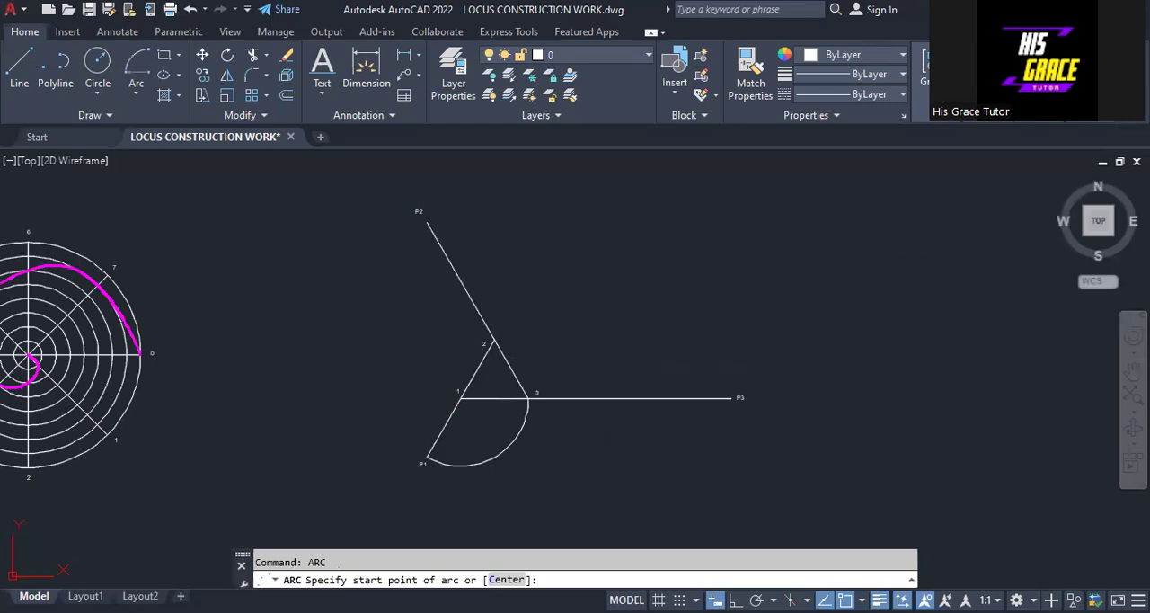
left_click(492, 338)
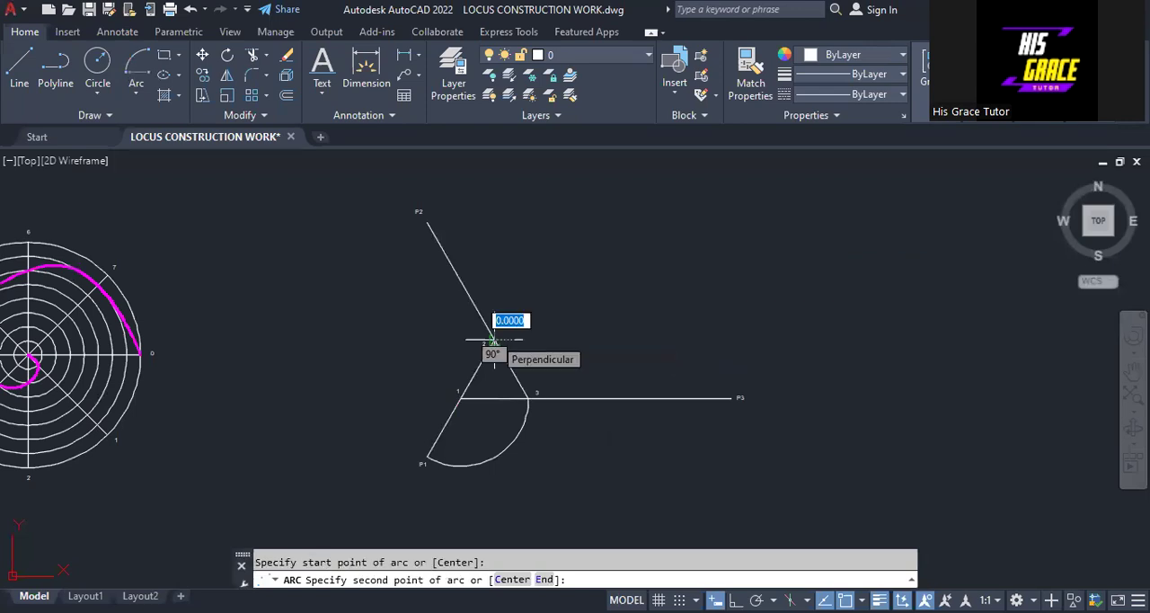
left_click(492, 339)
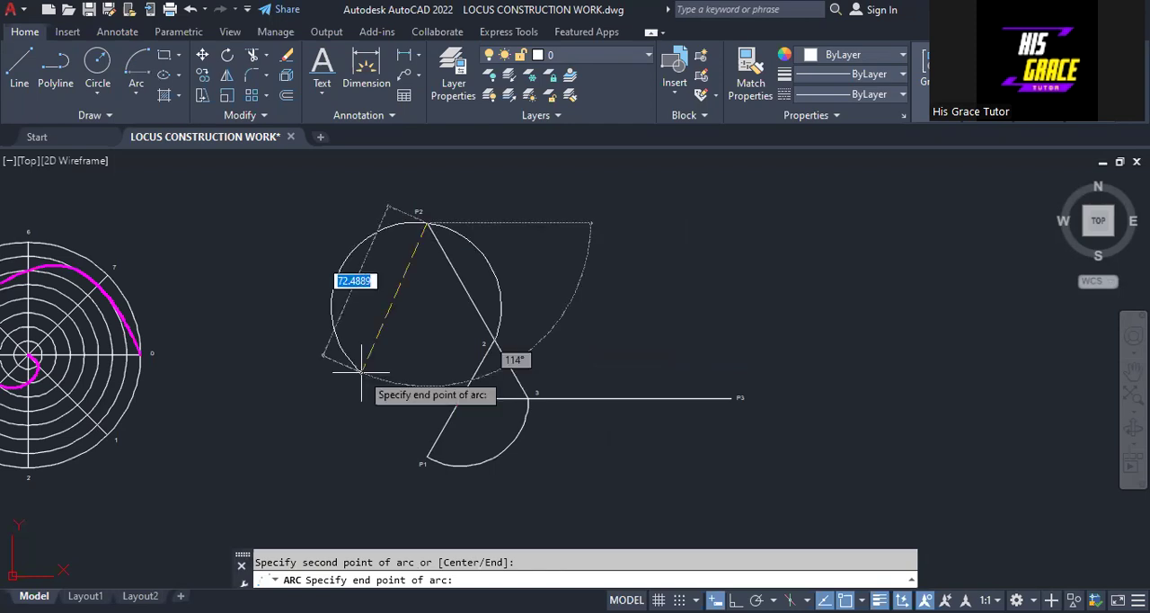
key("Escape")
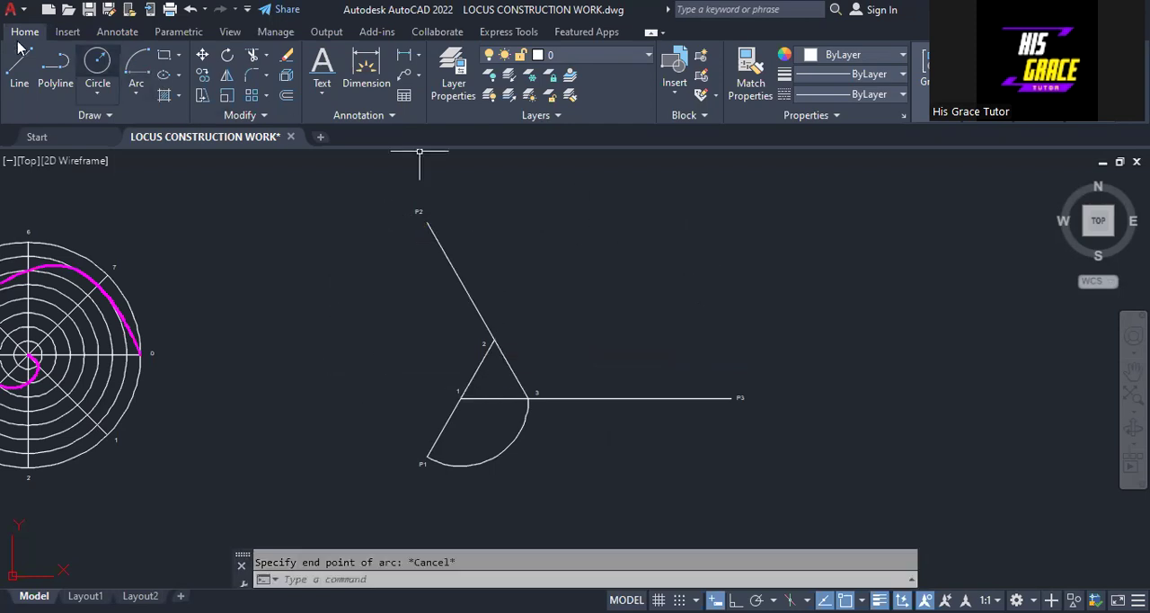
left_click(136, 65)
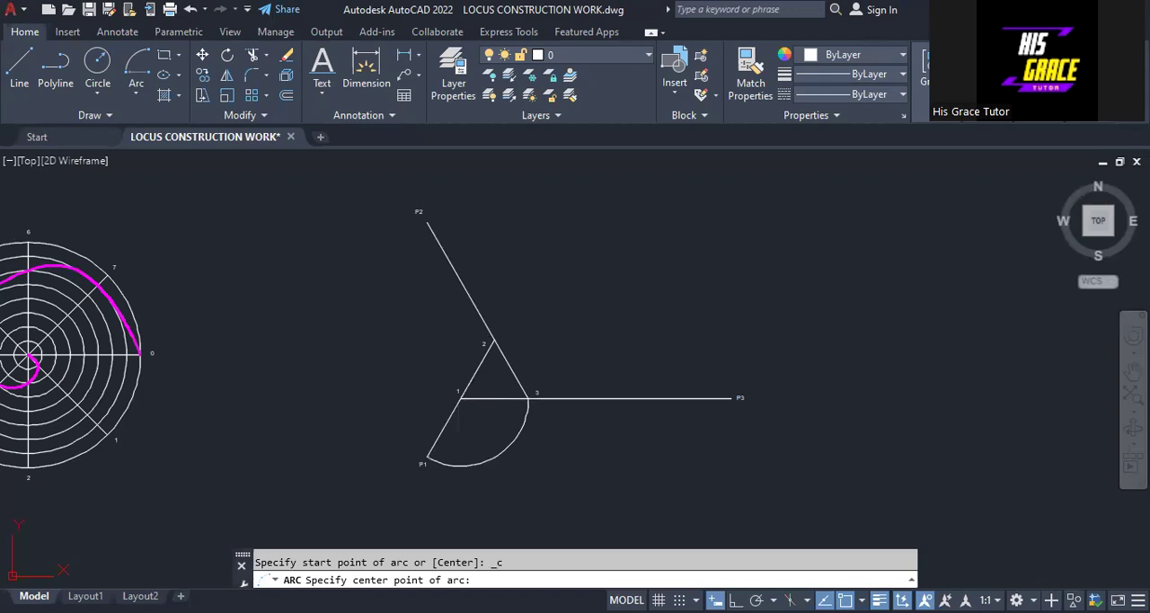
left_click(494, 340)
left_click(427, 457)
key("Escape")
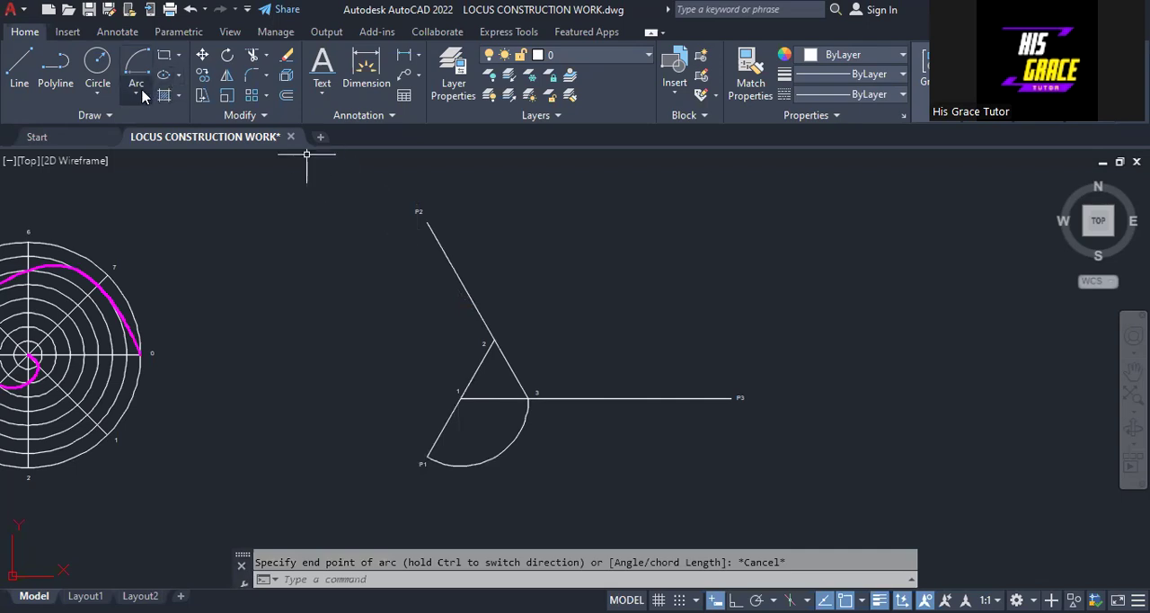
Step: Draw a Center, Start, End arc centred on vertex 2, from the line end at P2 to the line end at P1
scroll(354, 236, "up", 4)
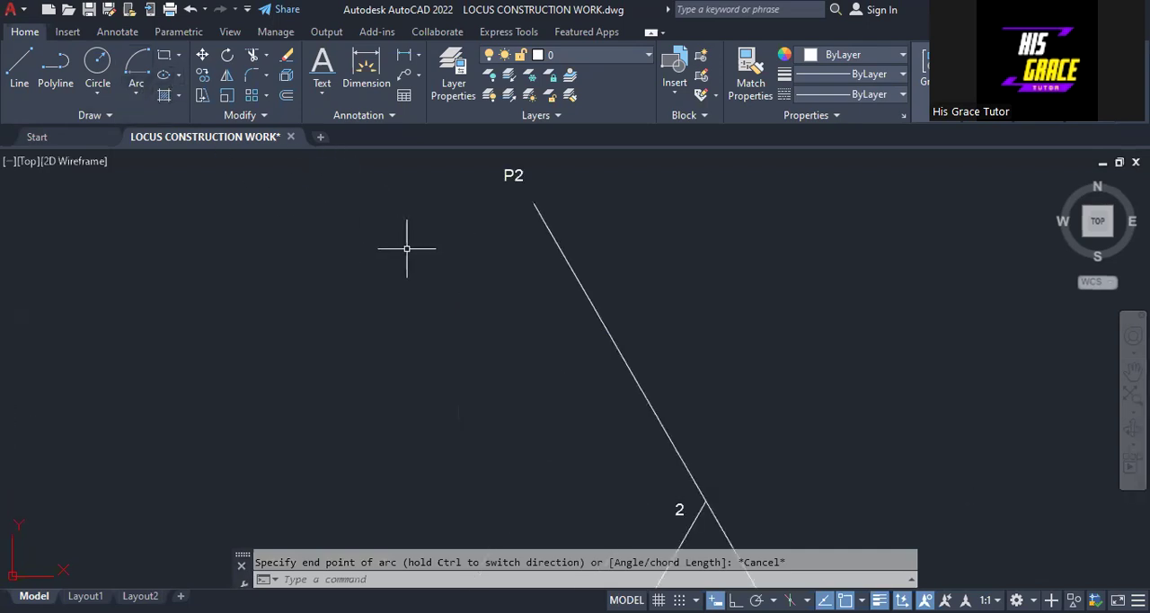
scroll(406, 249, "down", 2)
scroll(718, 297, "down", 3)
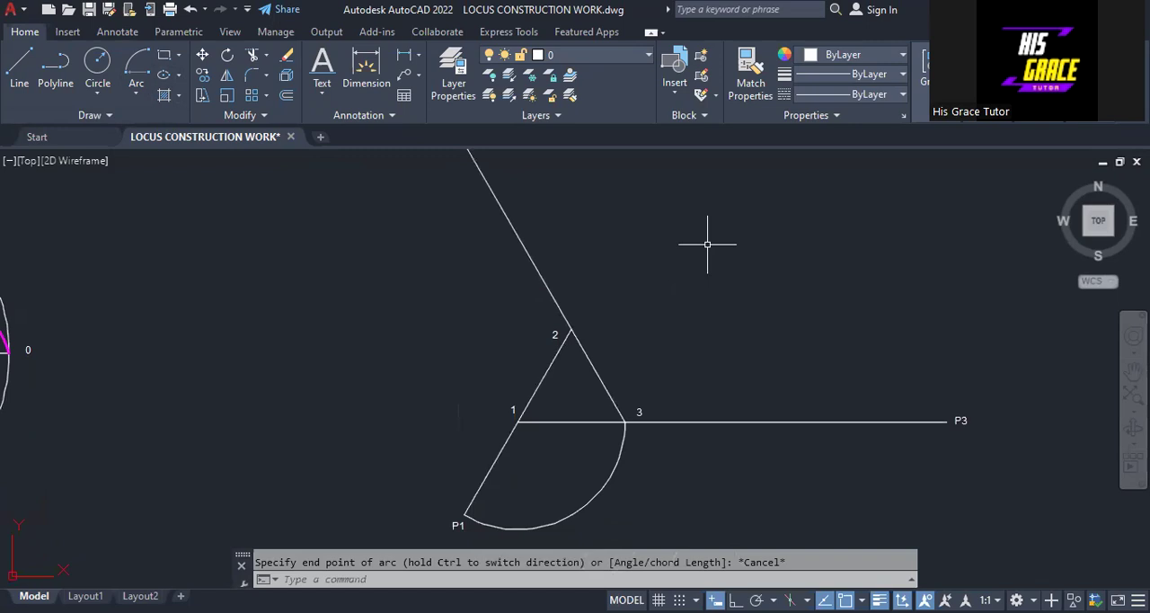
scroll(705, 243, "up", 2)
scroll(705, 243, "down", 2)
scroll(623, 275, "up", 2)
middle_click_drag(623, 275, 601, 277)
scroll(601, 274, "down", 2)
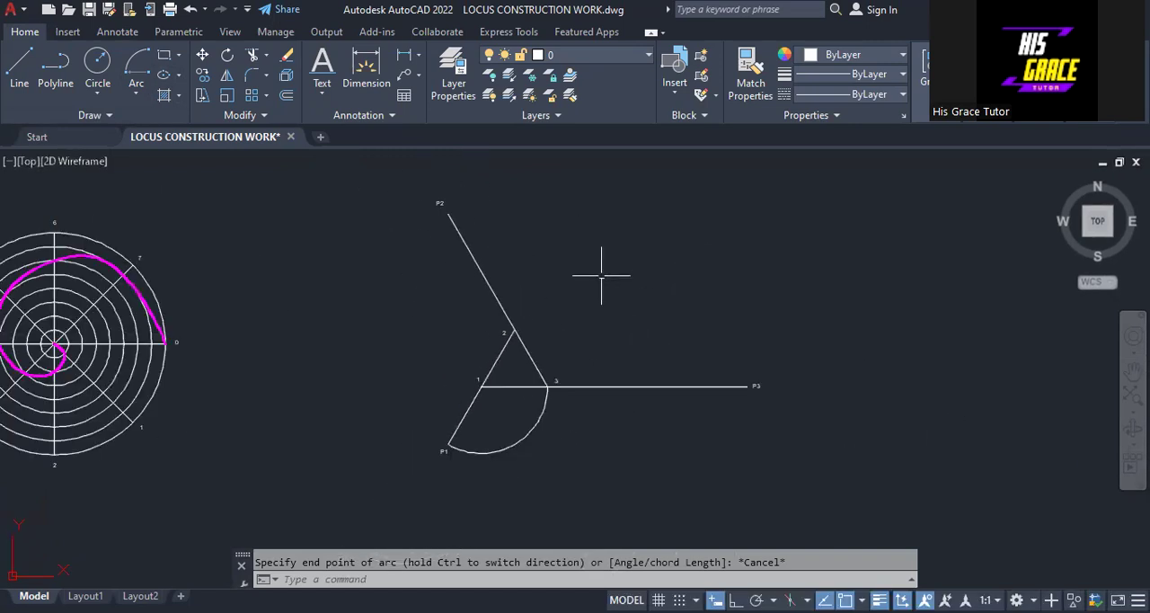
left_click(137, 93)
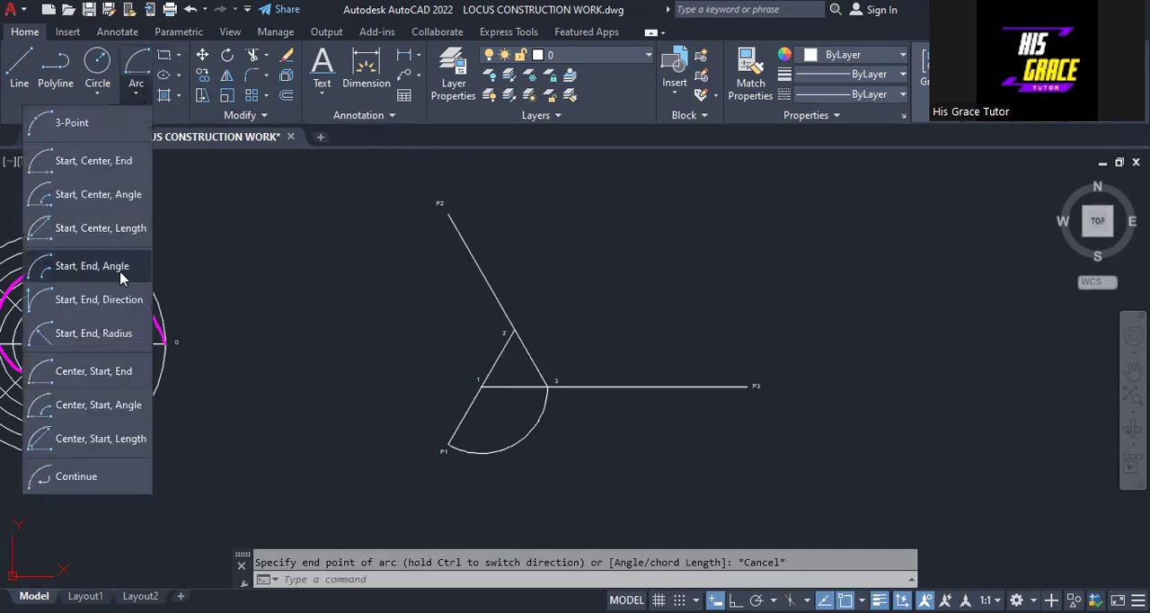
left_click(106, 371)
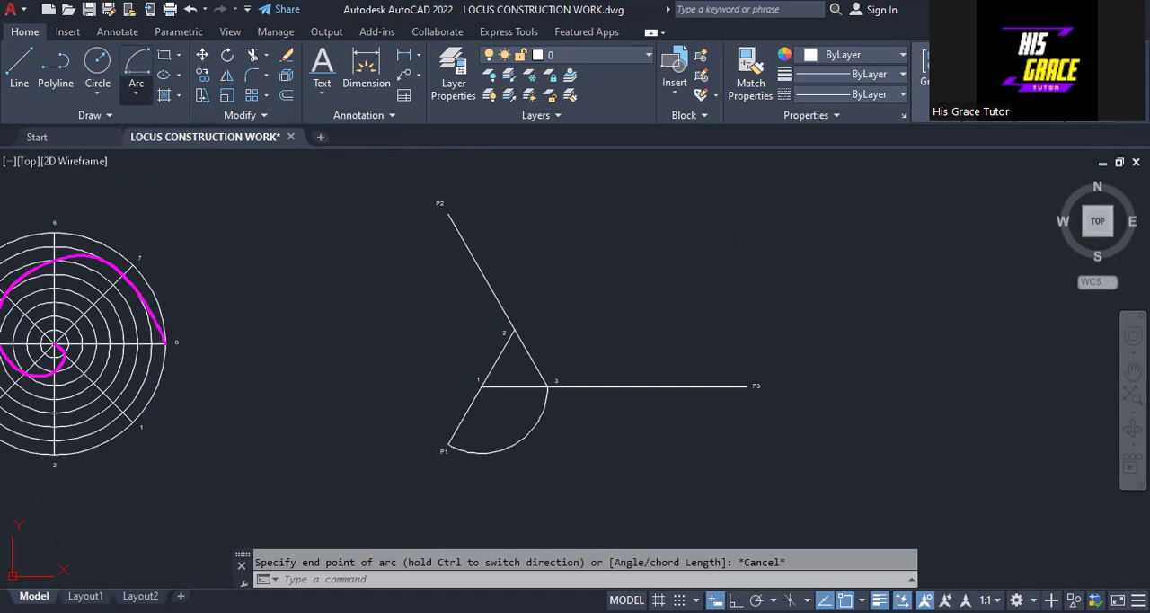
left_click(515, 329)
left_click(448, 213)
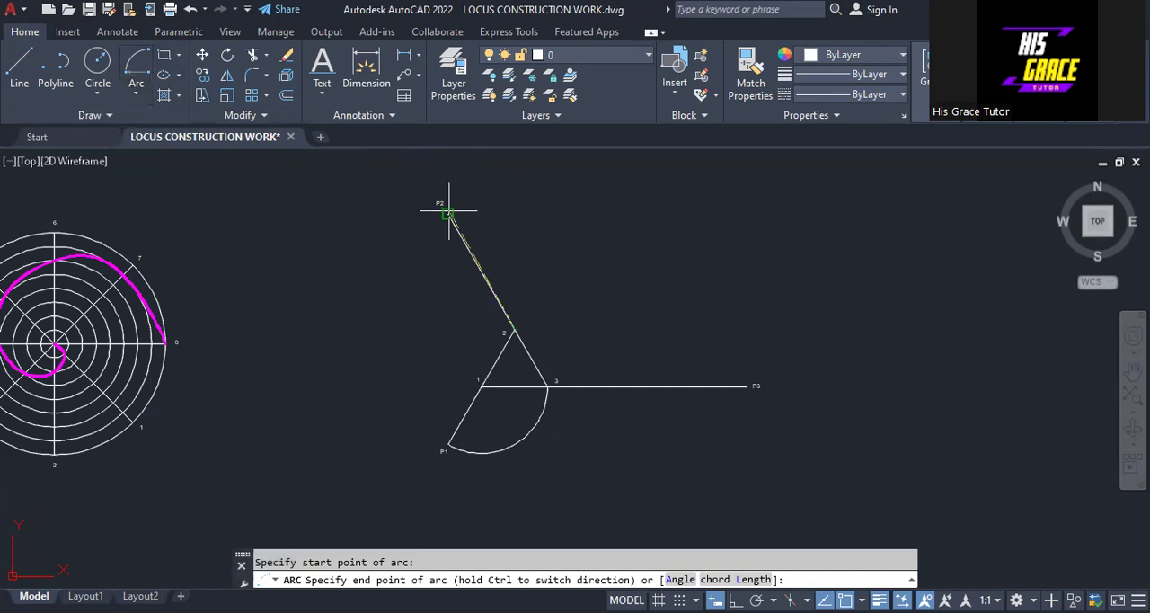
left_click(448, 442)
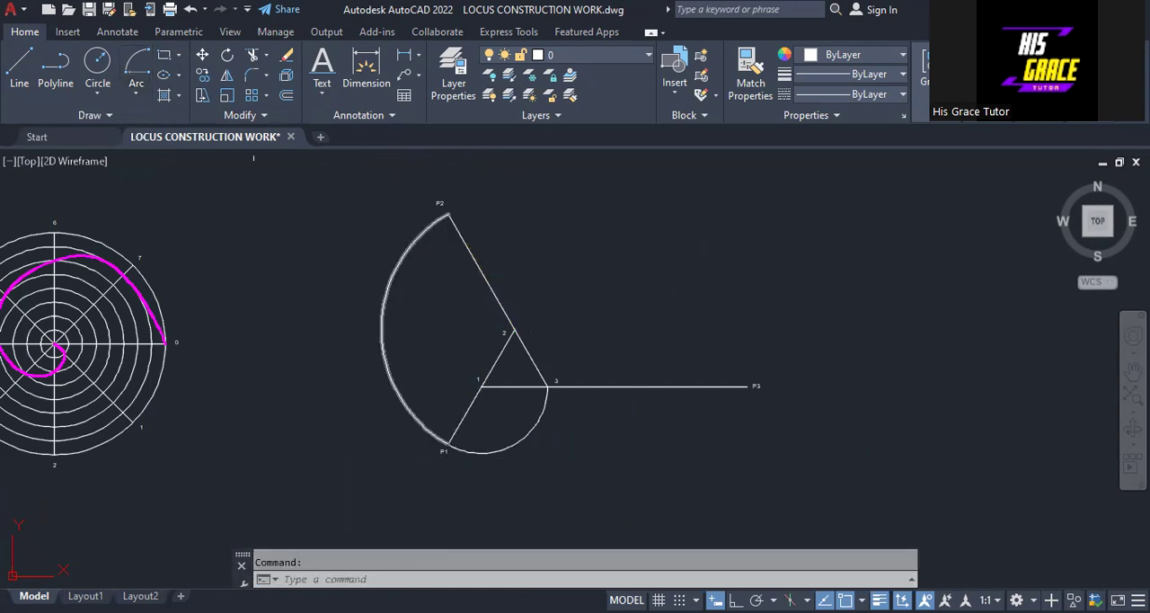
Step: Draw a Center, Start, End arc centred on vertex 3, from the line end at P3 to the line end at P2
left_click(135, 92)
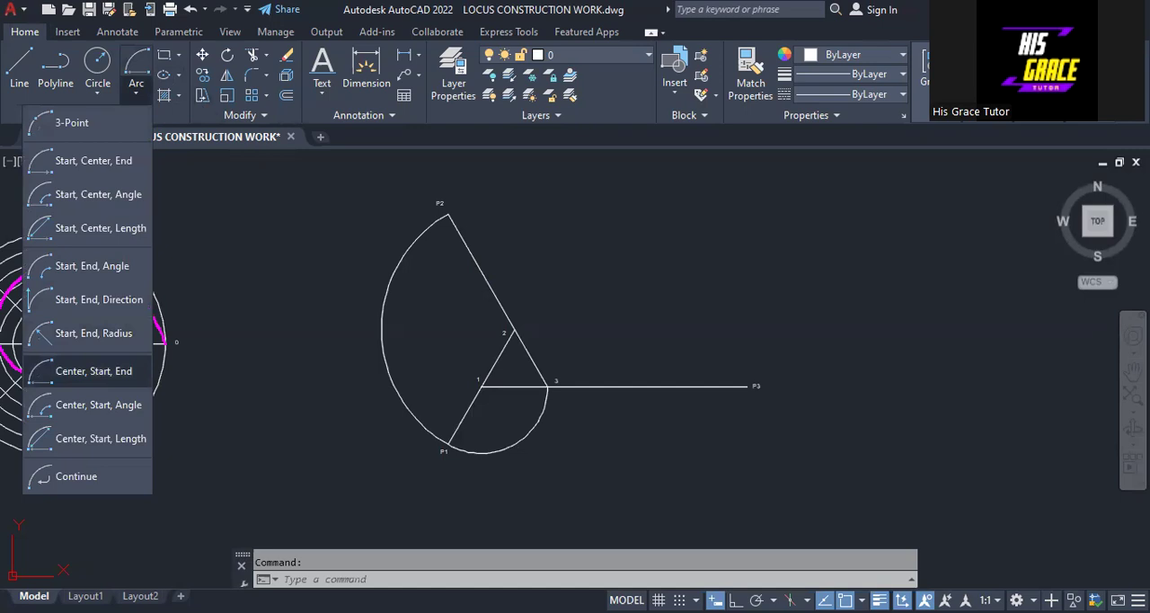
left_click(94, 370)
left_click(547, 386)
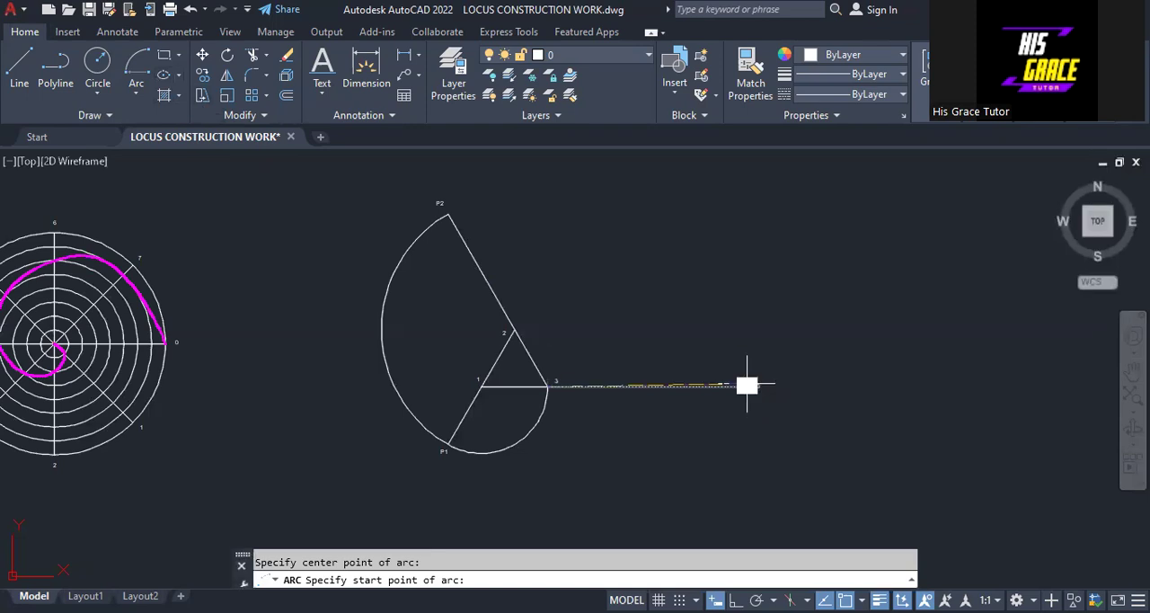
left_click(747, 385)
left_click(448, 215)
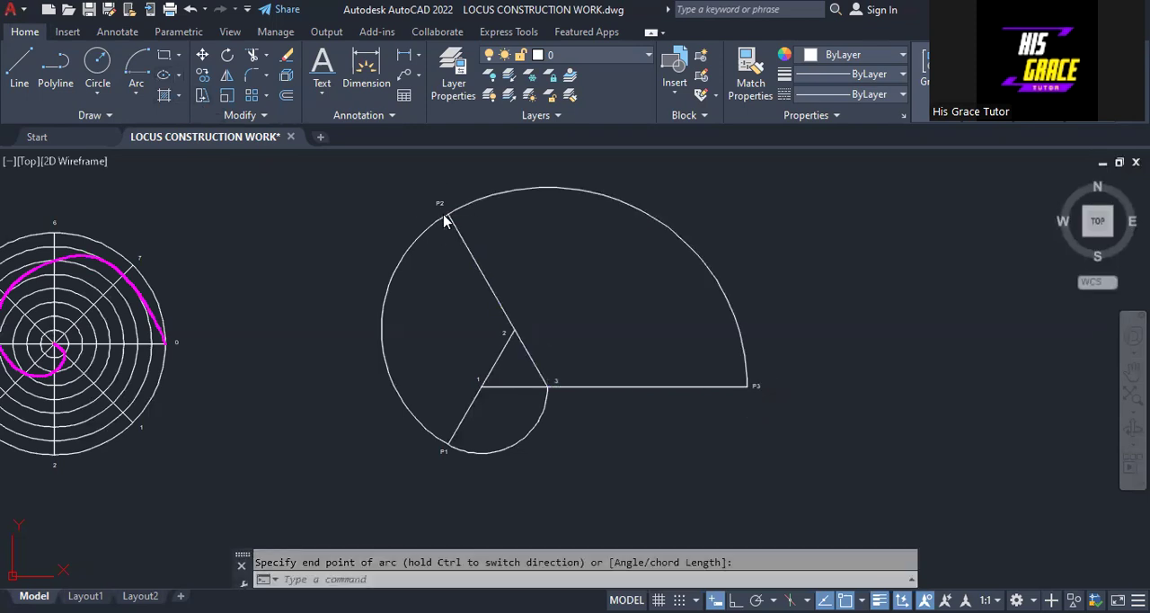
right_click(445, 214)
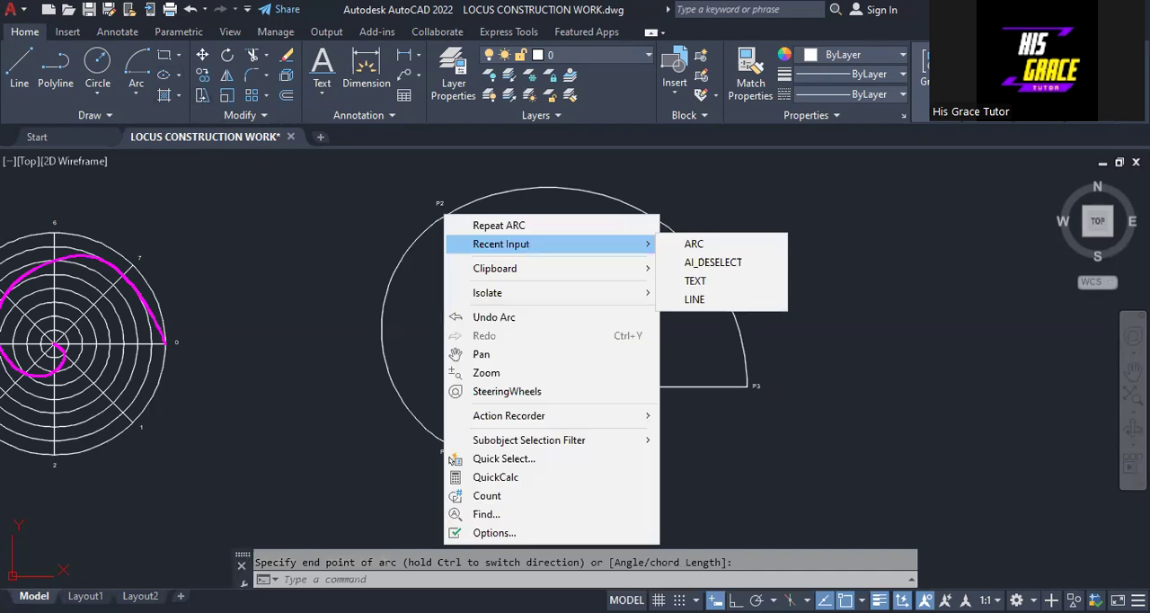
left_click(672, 261)
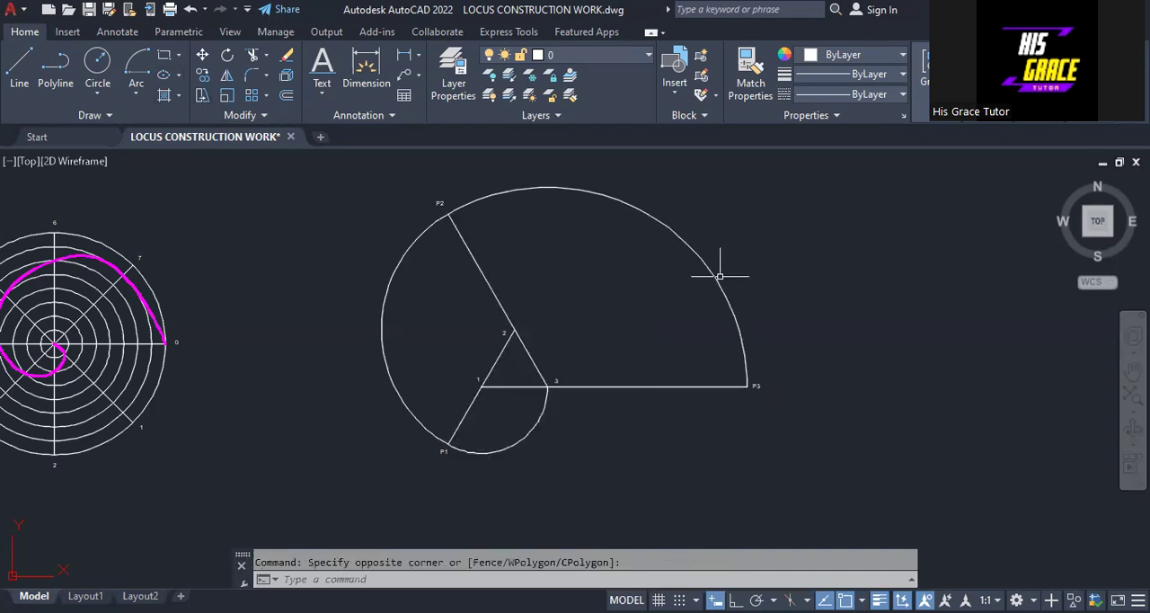
Step: Use Join on the three locus arcs to combine them into a polyline
mouse_move(619, 279)
middle_mouse_down()
mouse_move(610, 295)
mouse_move(464, 310)
middle_mouse_up()
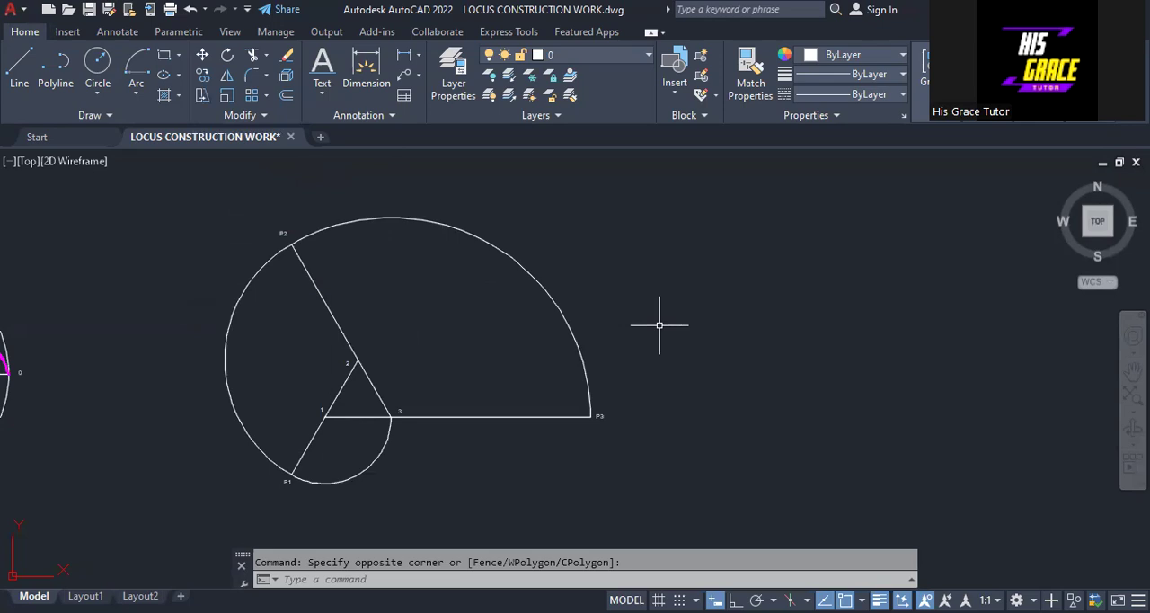
type("JOIN")
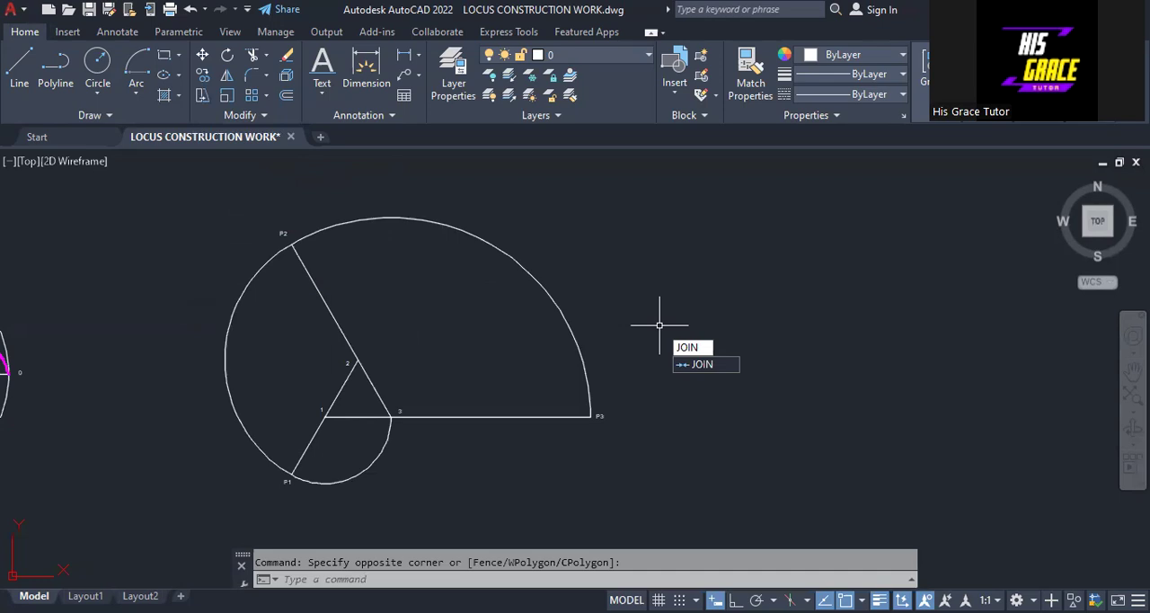
key("Return")
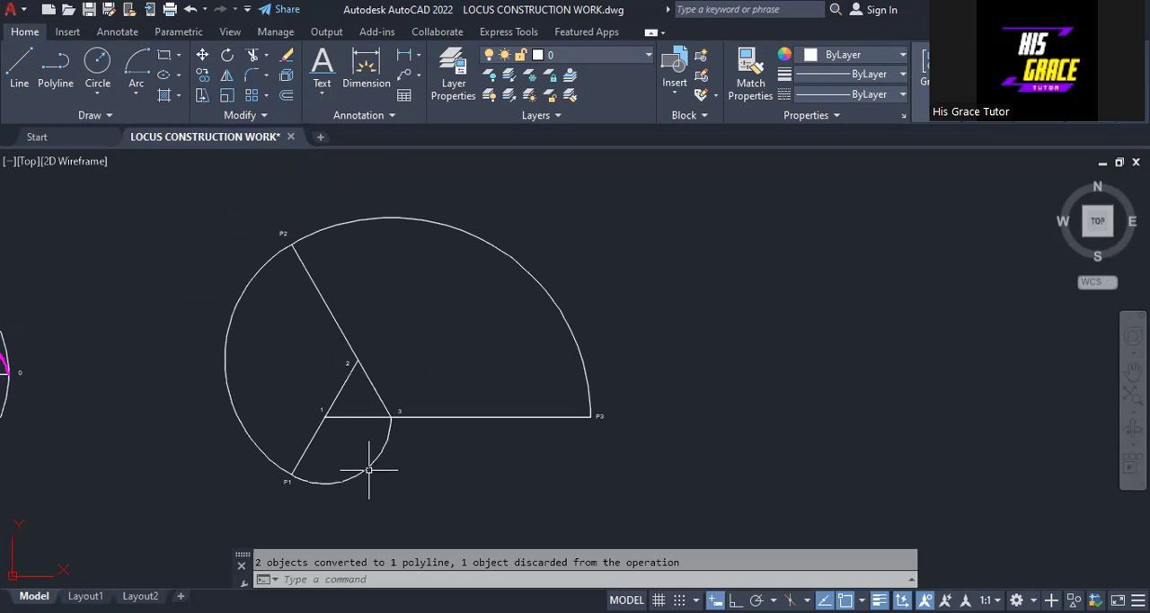
Step: Stretch the large polyline's end near P1 onto the endpoint of the line at P1 to close the gap, and clear the selection
scroll(340, 469, "up", 4)
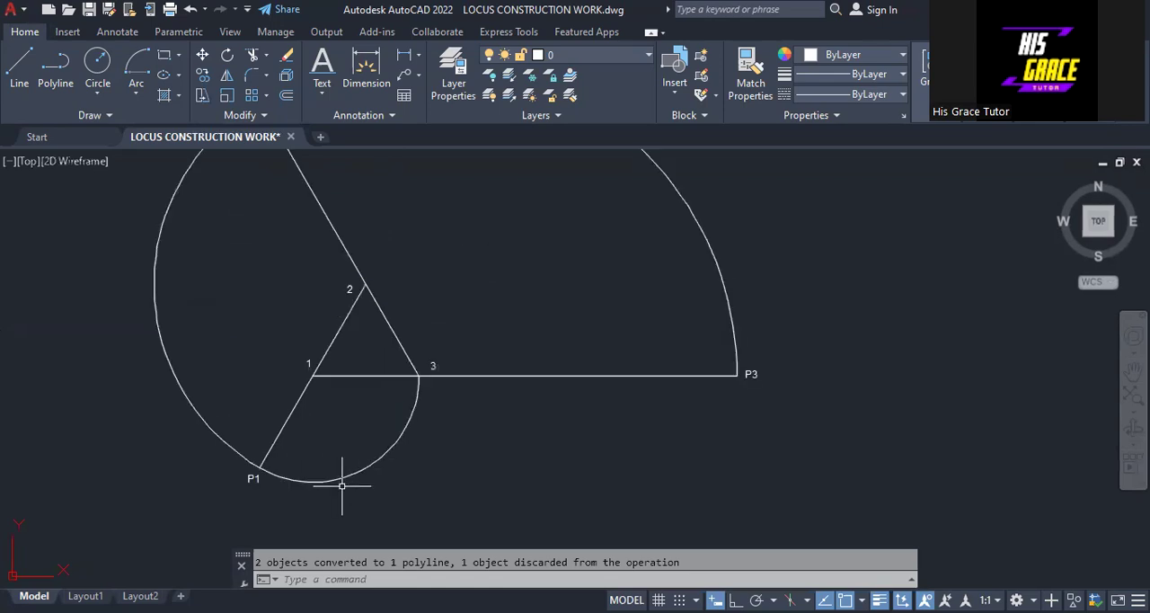
scroll(342, 484, "up", 2)
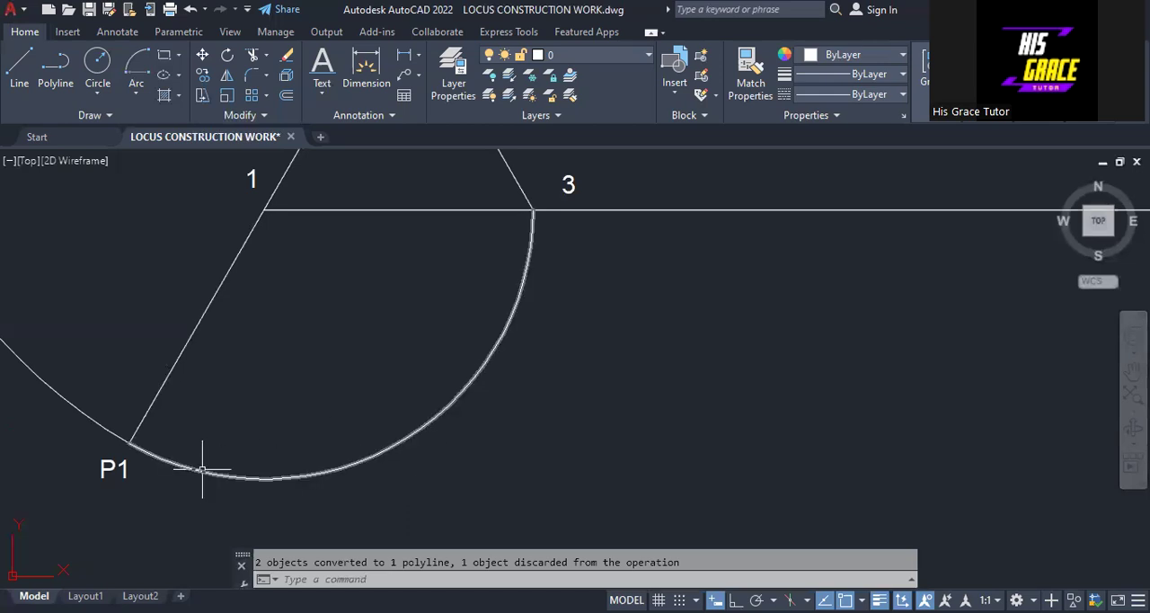
scroll(130, 443, "up", 1)
scroll(135, 441, "up", 4)
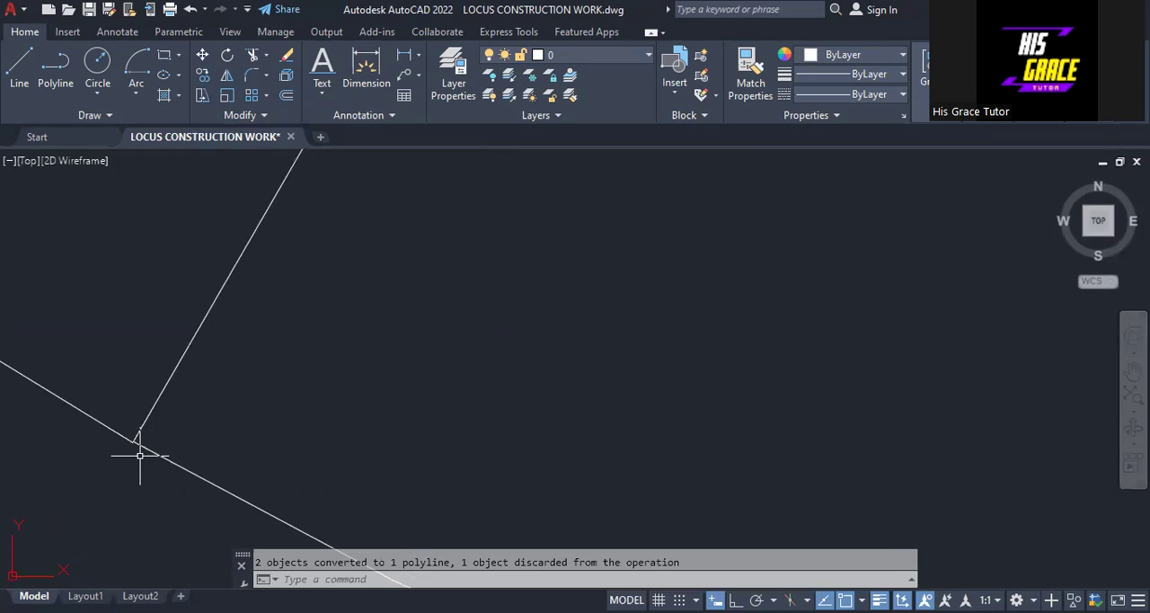
scroll(149, 434, "up", 1)
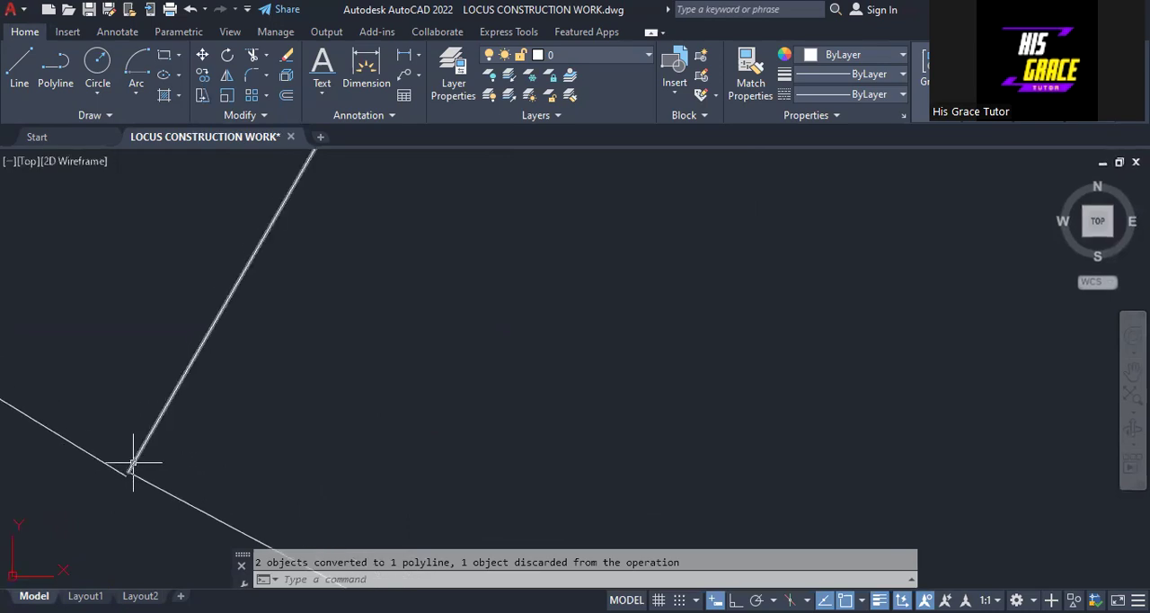
scroll(159, 462, "down", 1)
mouse_move(205, 462)
middle_mouse_down()
mouse_move(448, 351)
mouse_move(547, 328)
middle_mouse_up()
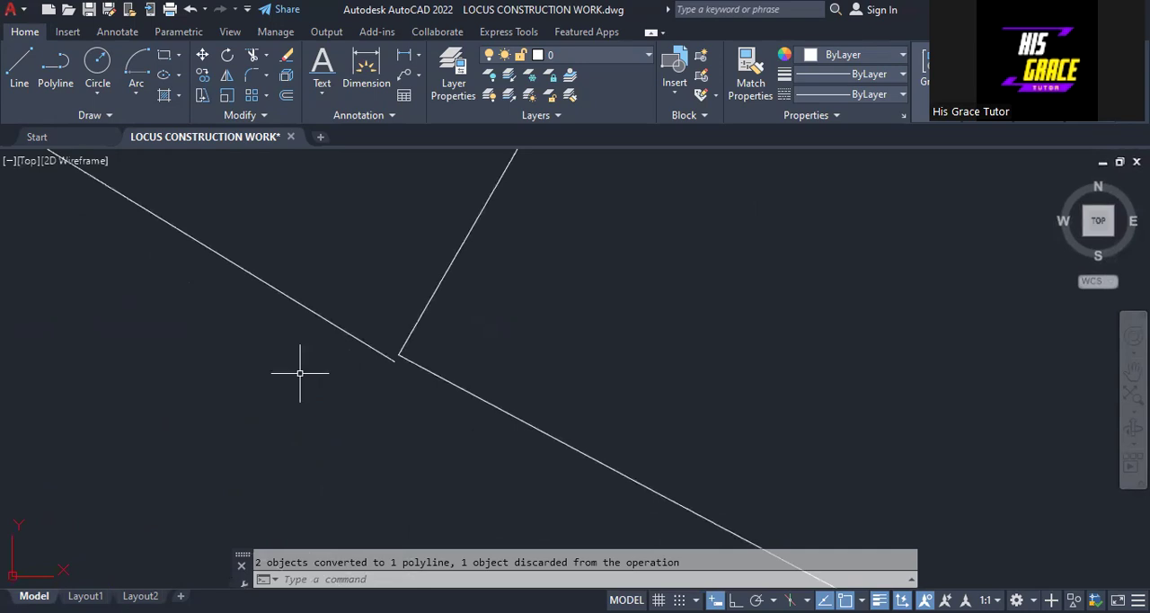
left_click(375, 351)
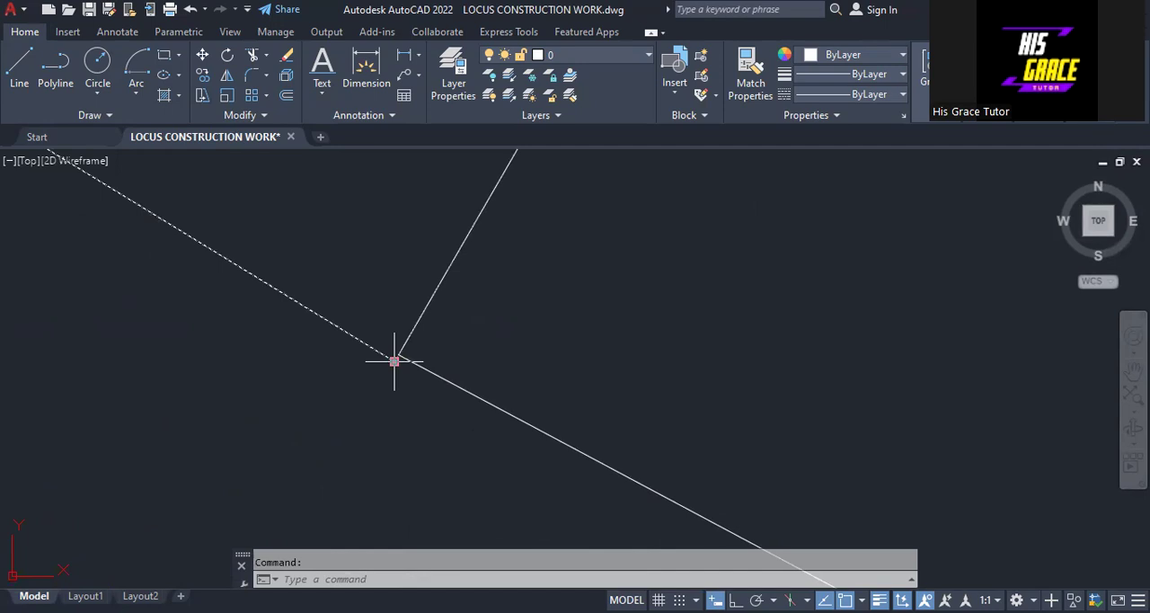
left_click(394, 361)
left_click(398, 354)
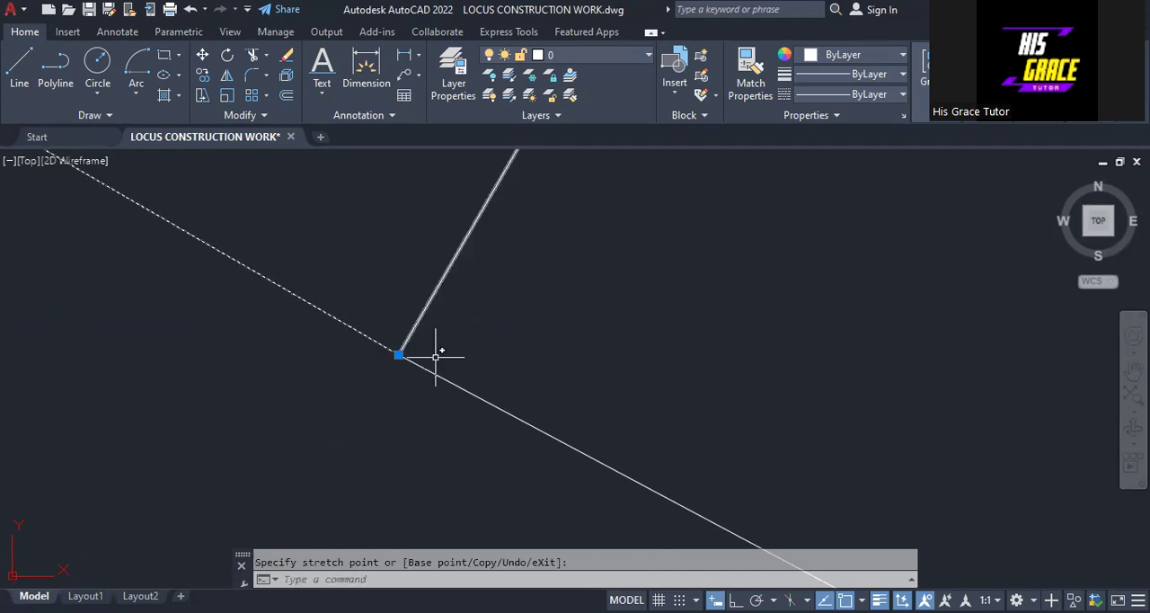
right_click(477, 358)
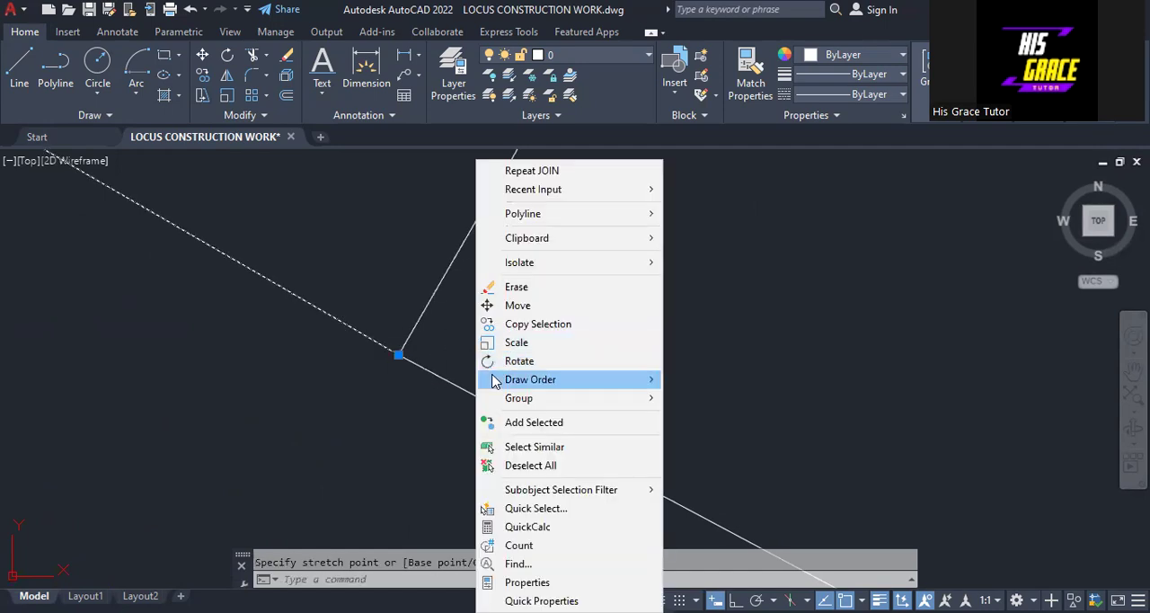
left_click(530, 465)
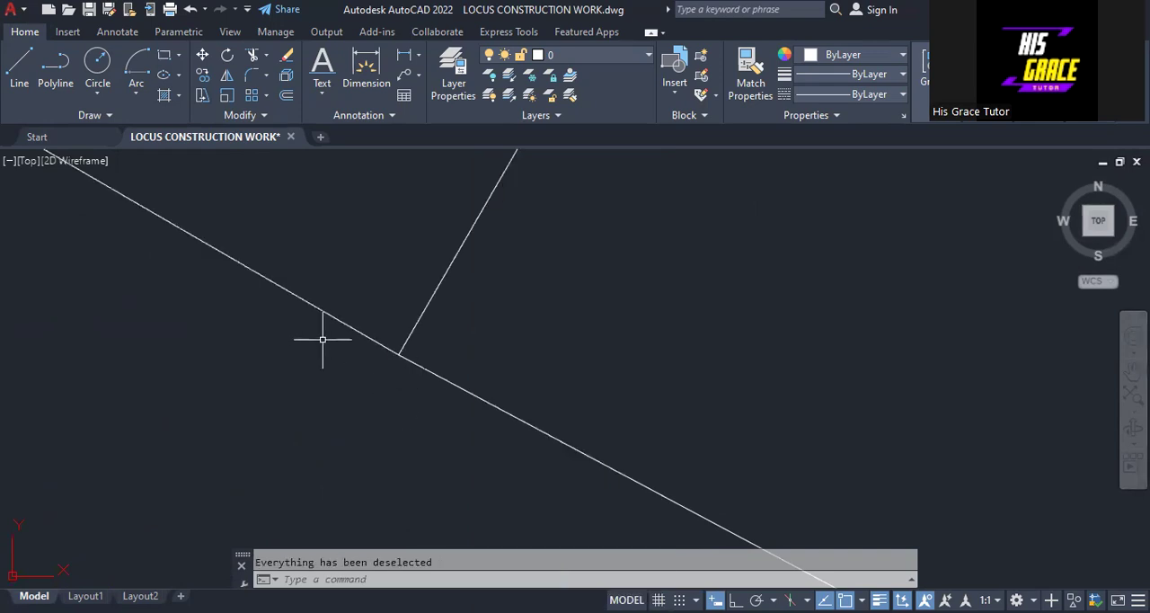
left_click(344, 399)
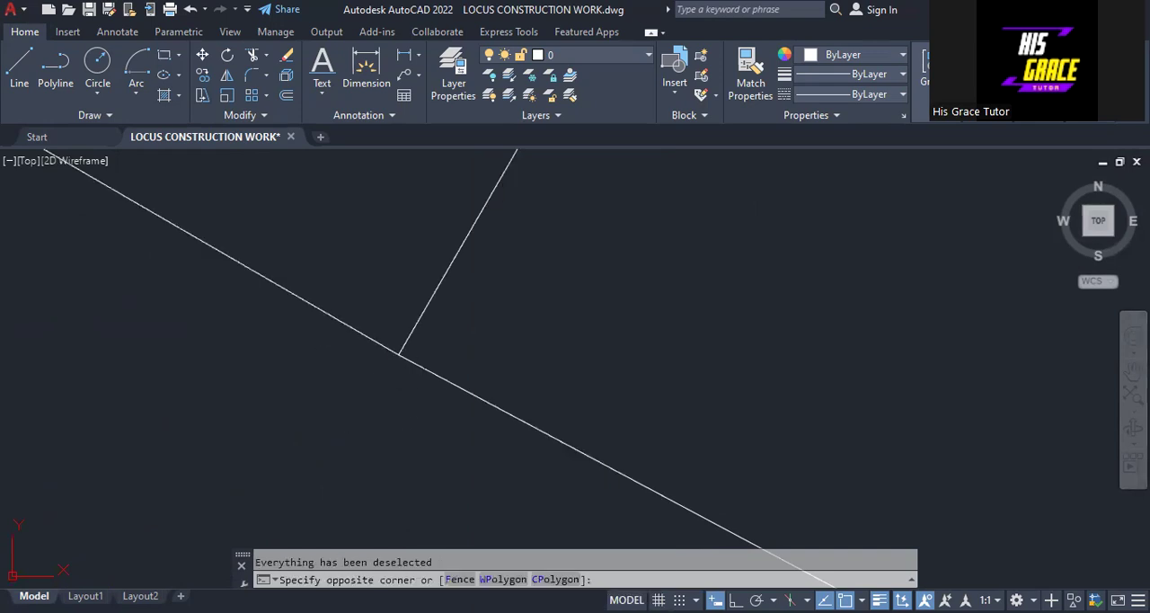
key("Escape")
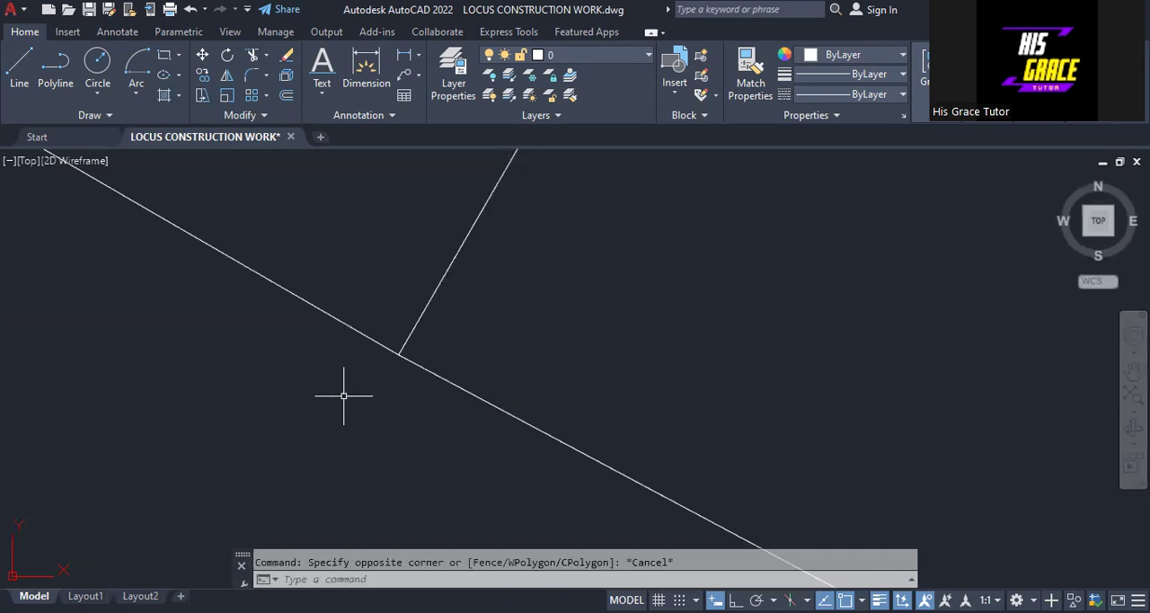
Step: Use Join on the large locus polyline and the small arc meeting at P1 to make one continuous polyline
type("JOI")
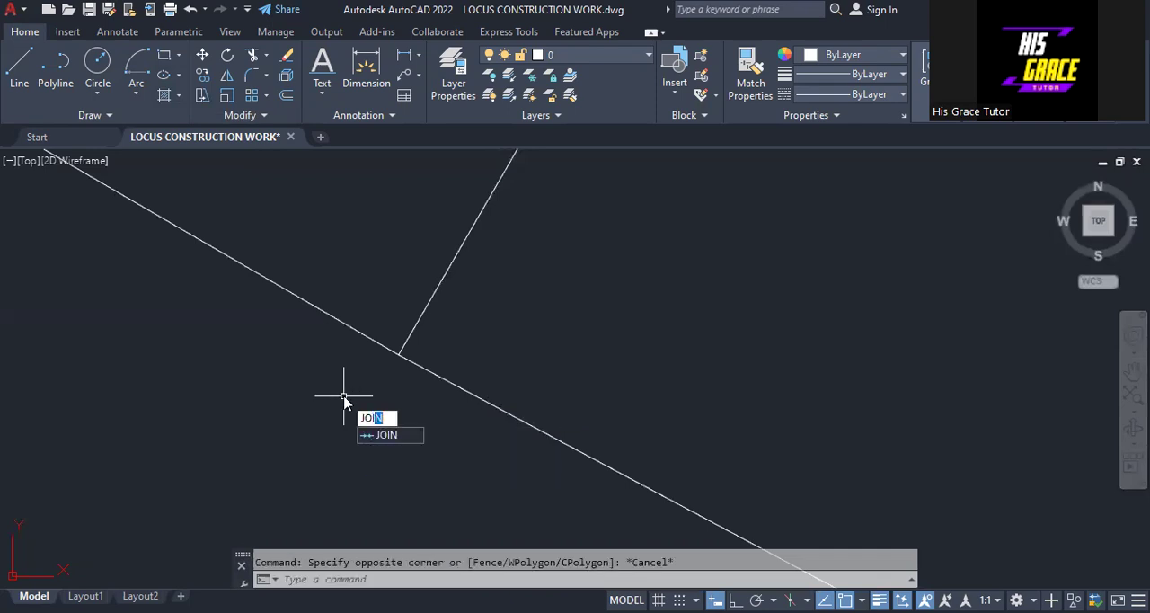
type("N")
key("Return")
left_click(475, 394)
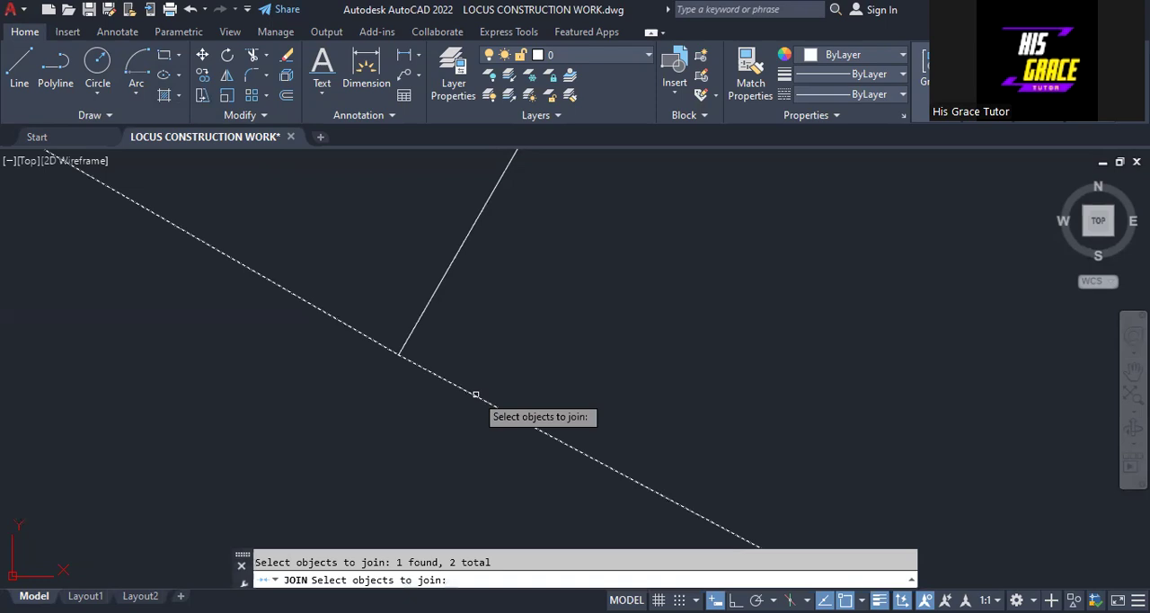
key("Return")
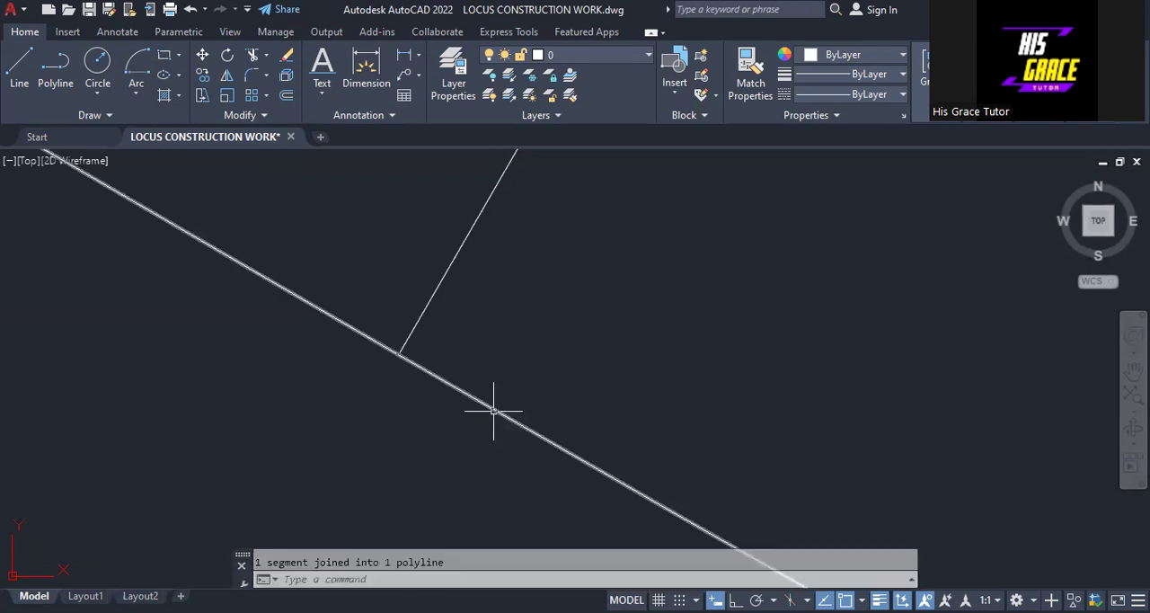
Step: Set the joined locus curve's lineweight to 0.30 mm
scroll(485, 408, "up", 1)
scroll(482, 407, "down", 5)
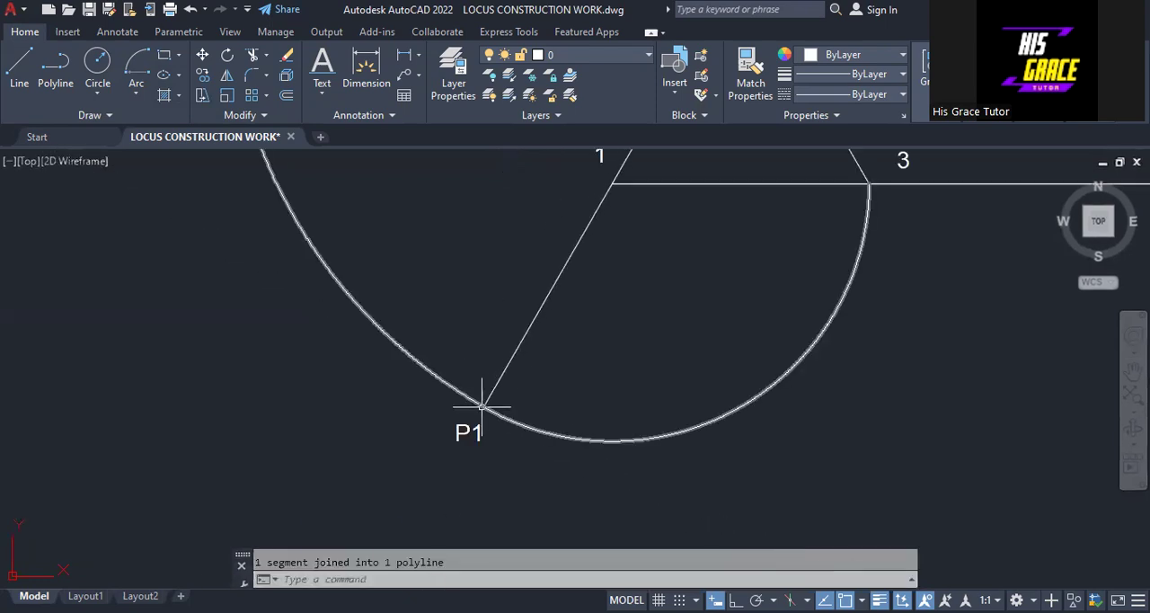
mouse_move(475, 398)
middle_mouse_down()
mouse_move(290, 467)
mouse_move(195, 520)
middle_mouse_up()
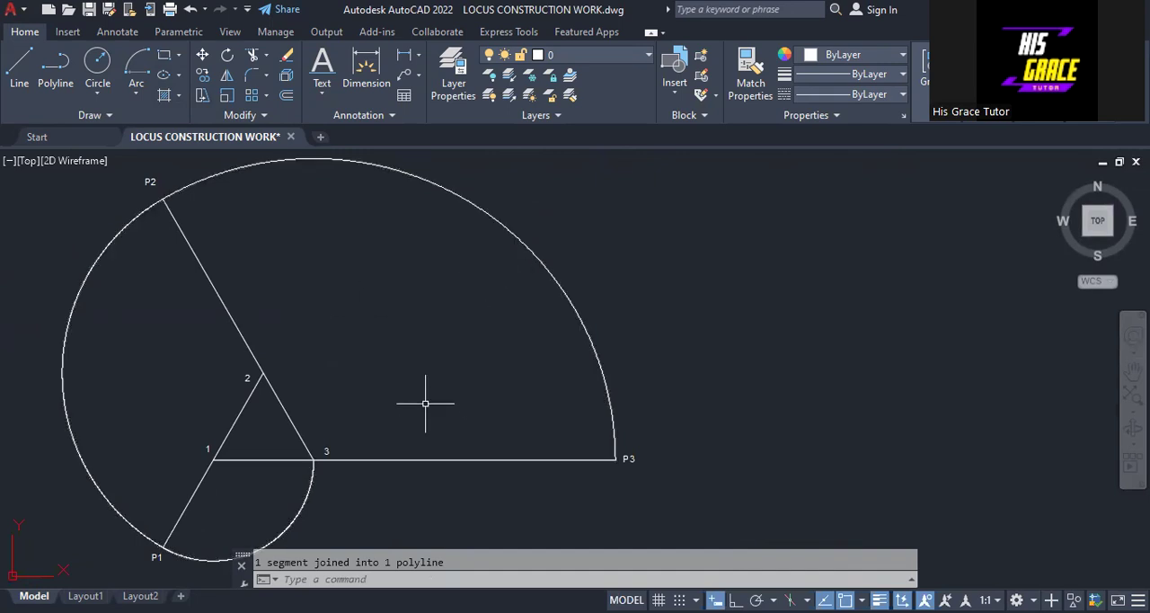
middle_click_drag(456, 372, 498, 377)
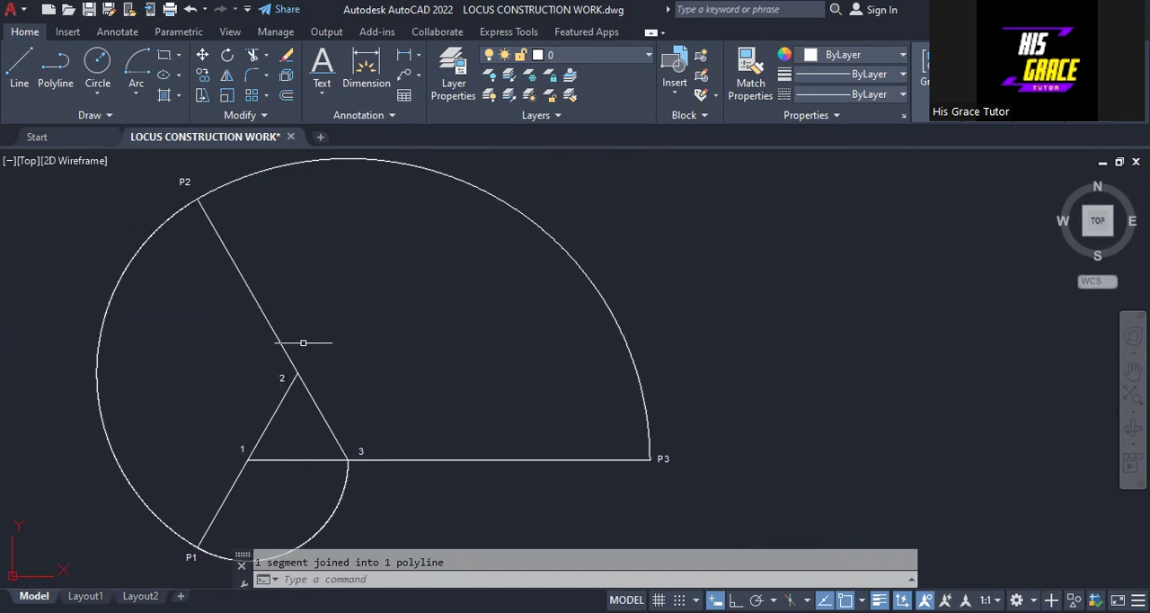
left_click(556, 243)
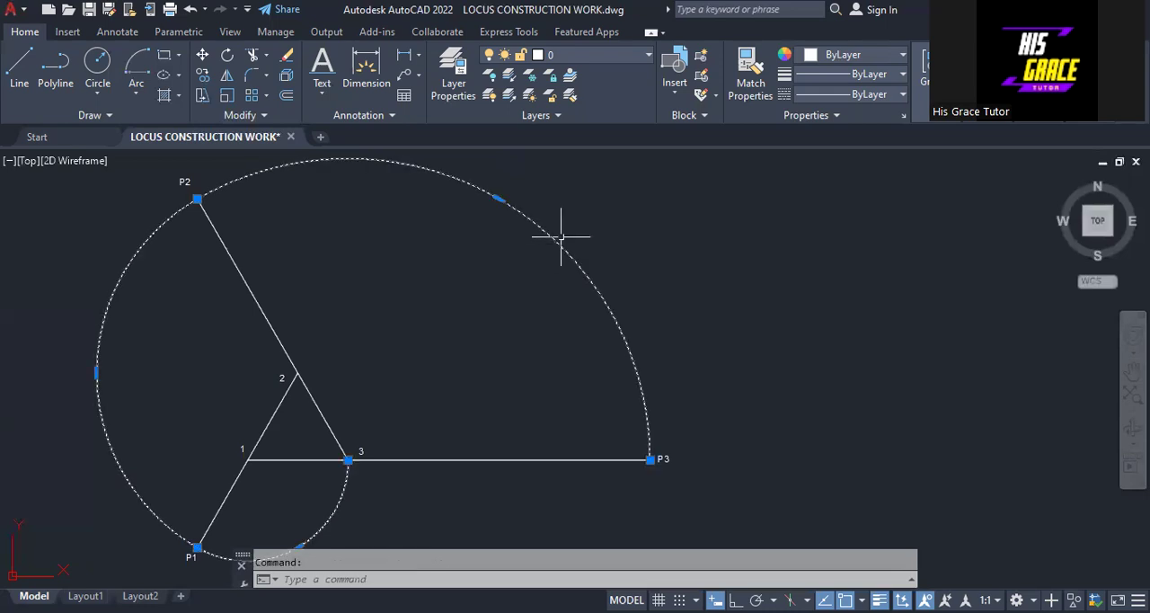
left_click(900, 79)
scroll(865, 171, "down", 3)
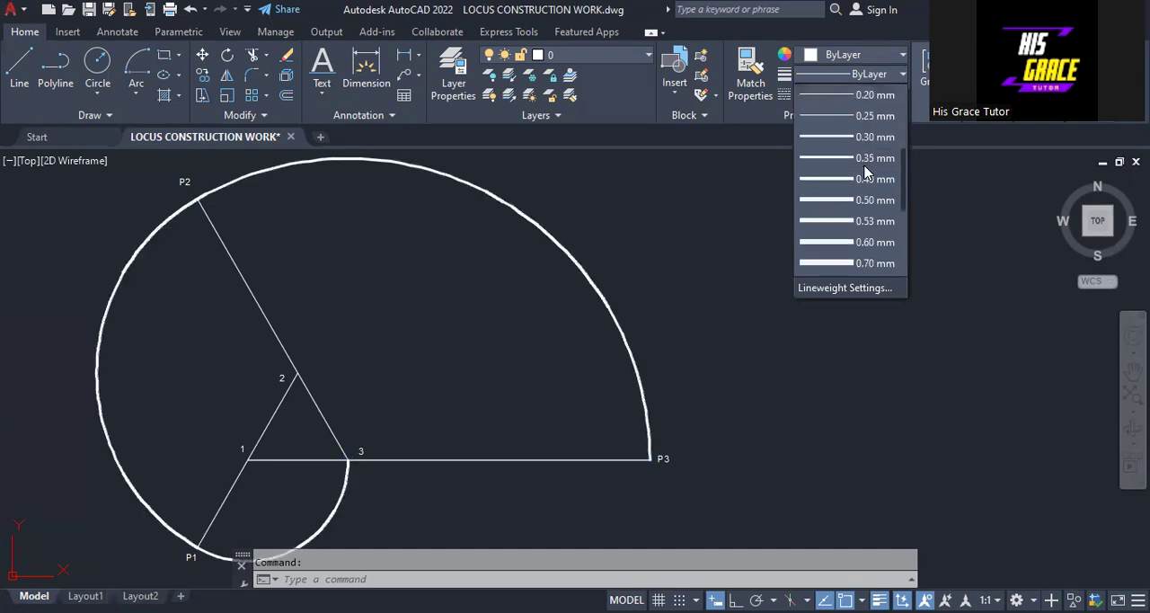
left_click(832, 137)
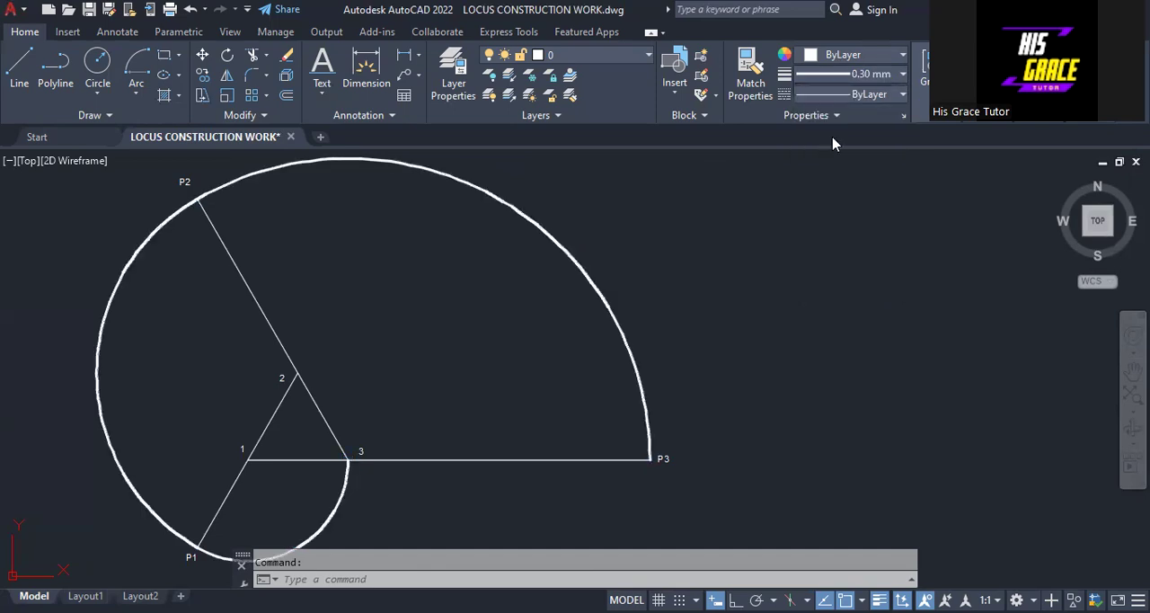
Step: Change the locus curve's colour to Magenta and clear the selection
left_click(815, 58)
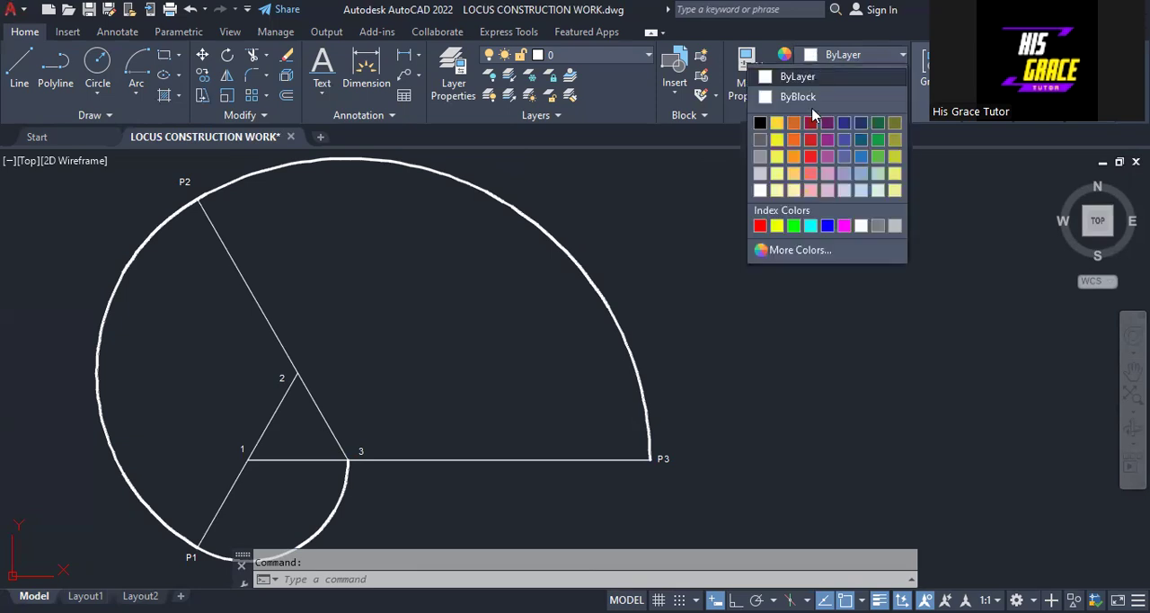
left_click(844, 225)
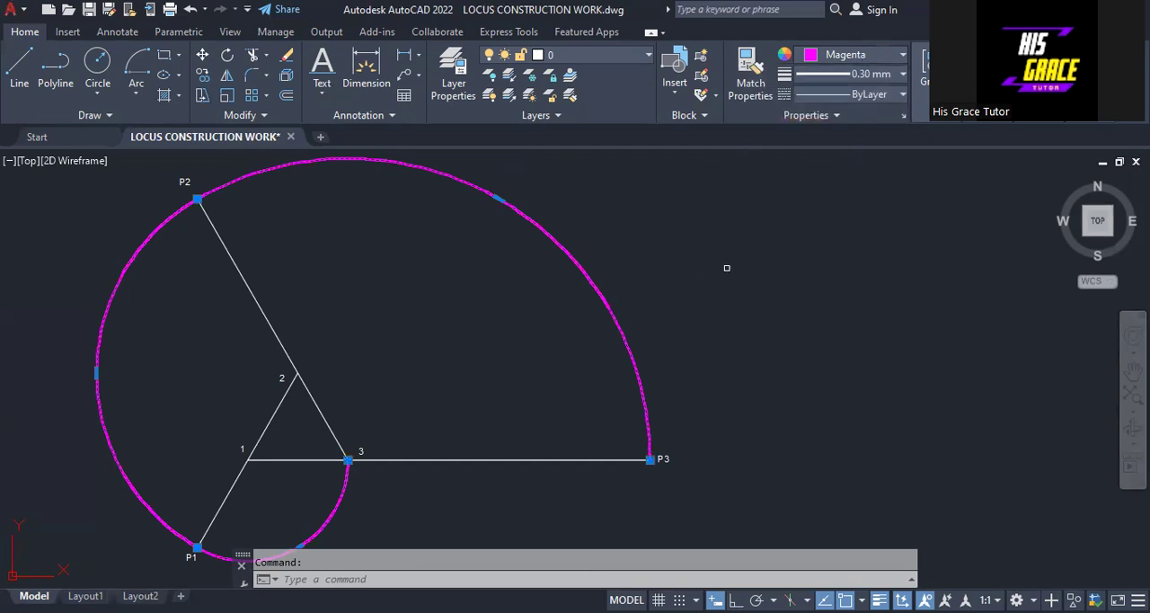
right_click(760, 439)
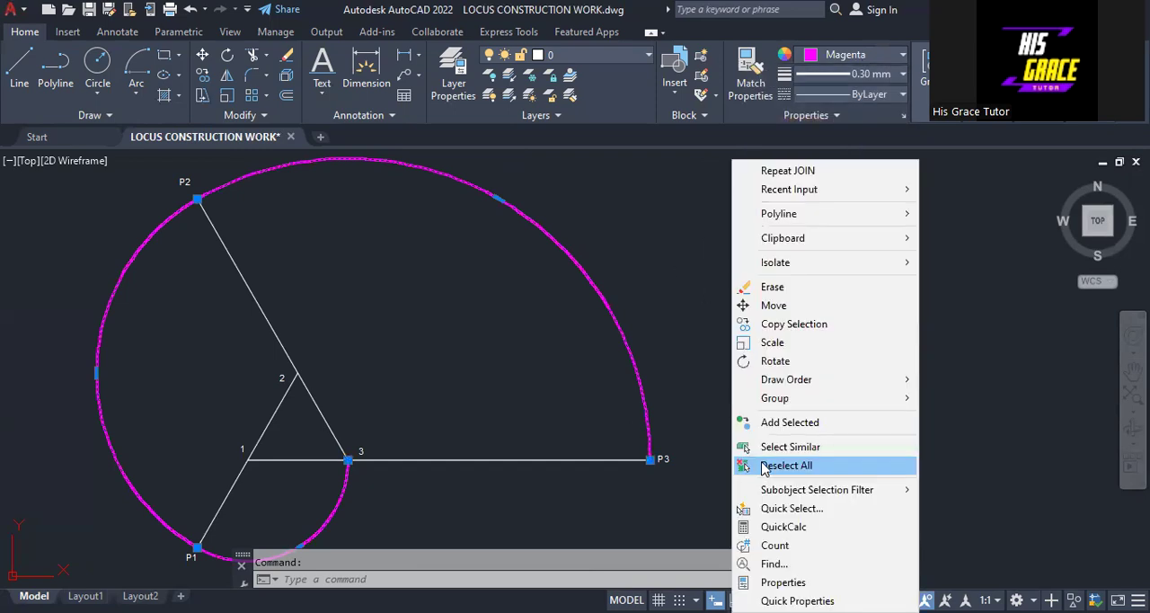
left_click(764, 465)
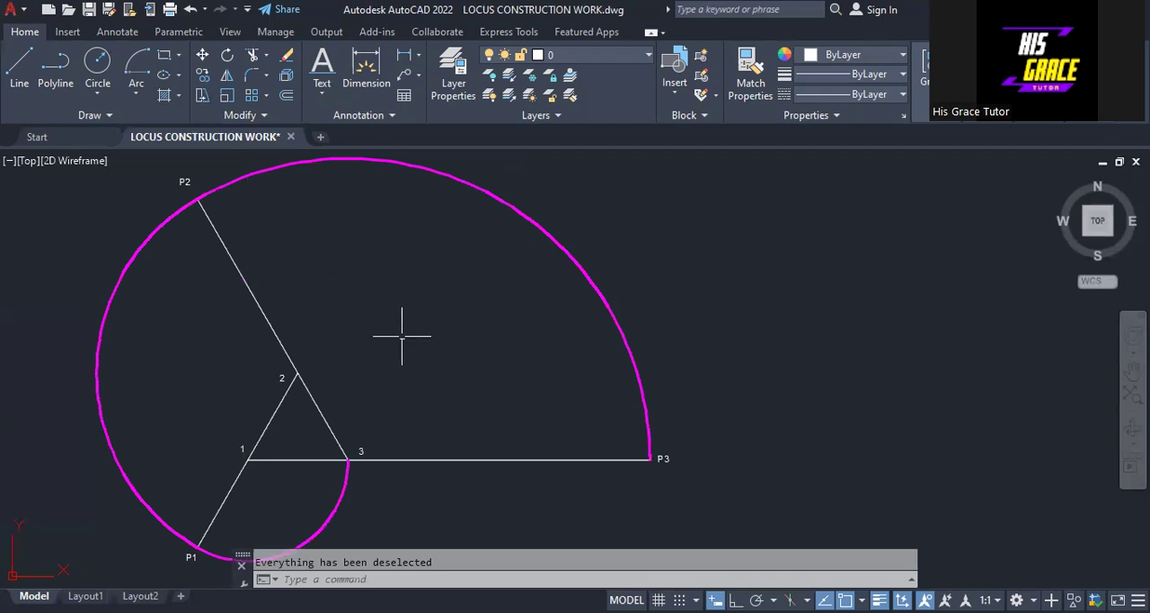
mouse_move(413, 330)
middle_mouse_down()
mouse_move(464, 315)
mouse_move(466, 327)
middle_mouse_up()
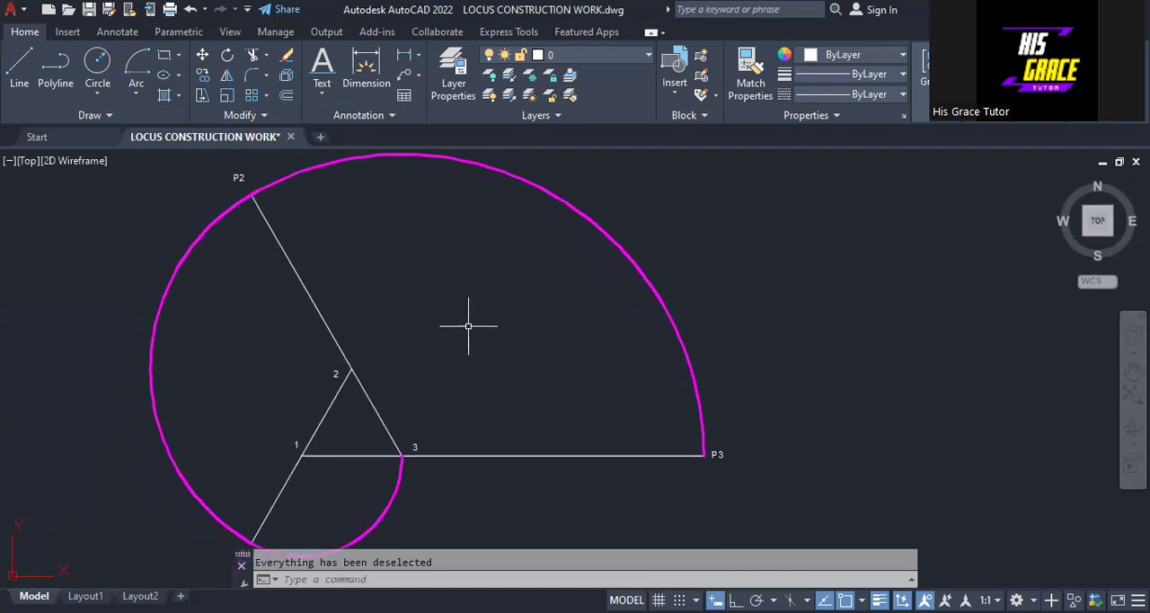